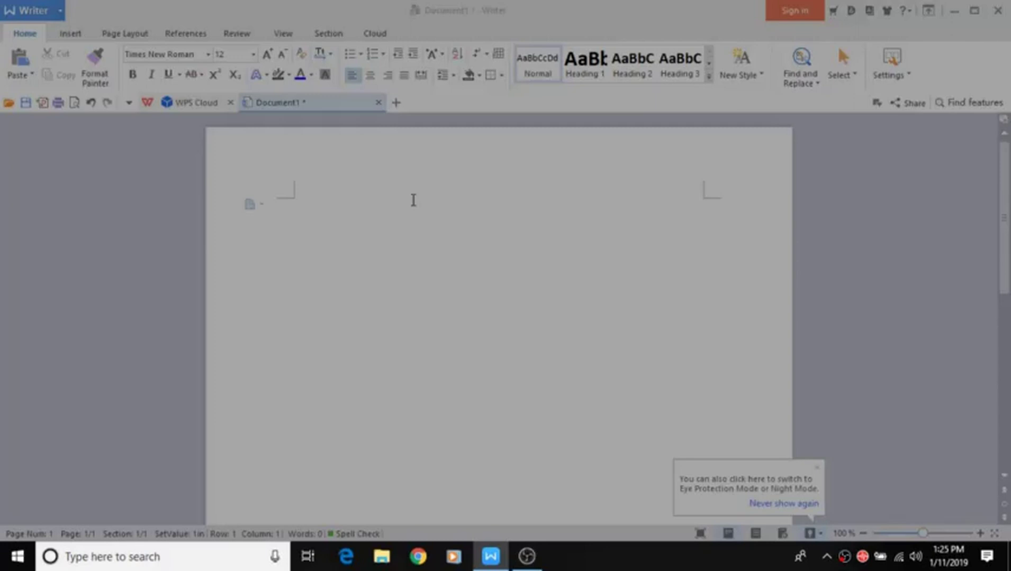
Start the document with "Okay guys! I'm just going to type away for a moment and then put the text into the program. I'm actually"
{"action": "left_click", "coordinate": [413, 200]}
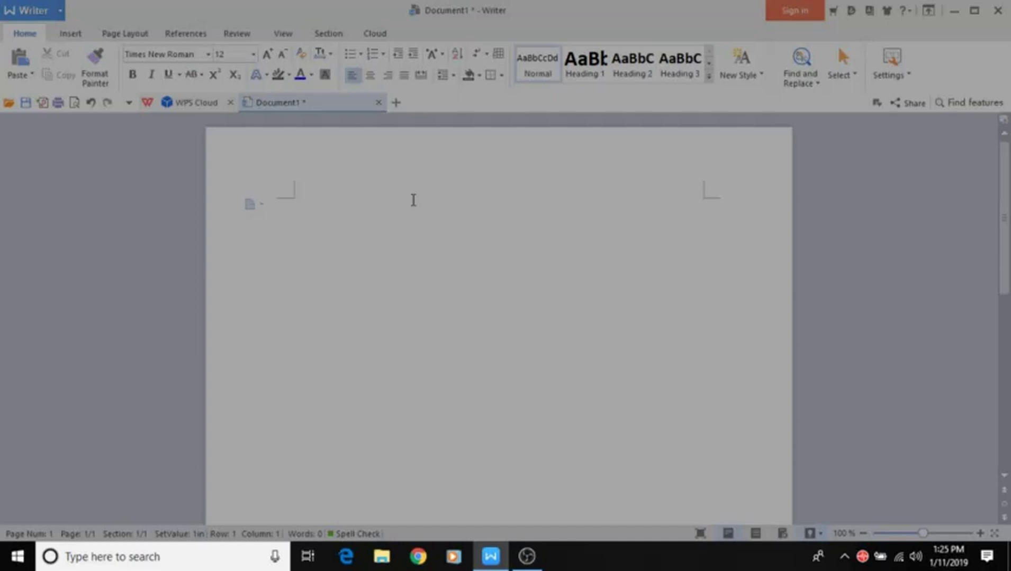
{"action": "type", "text": "Okay guys! I'm just going to type"}
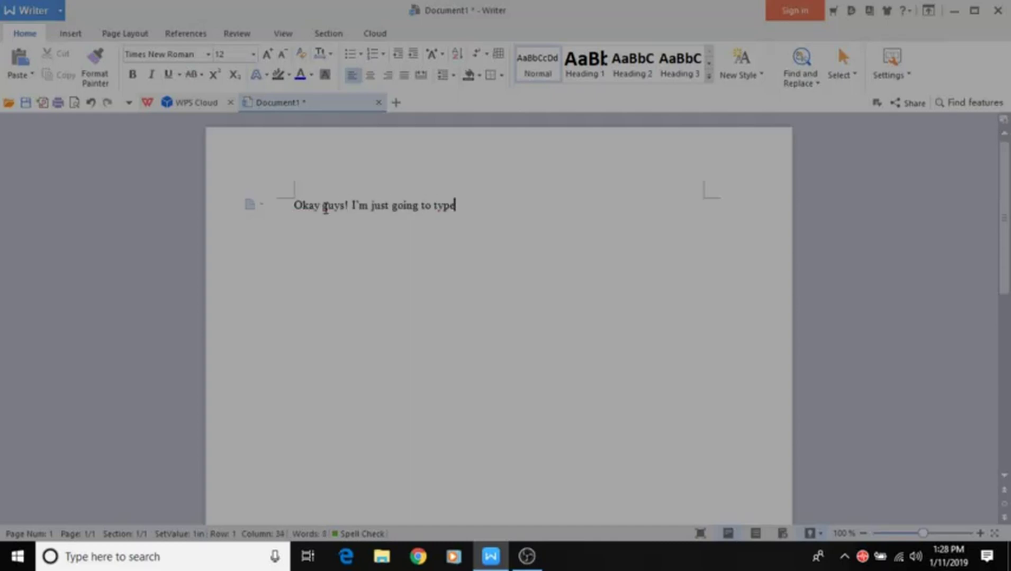
{"action": "type", "text": " away for a moment and then put the text into the program.  I'm actually hom"}
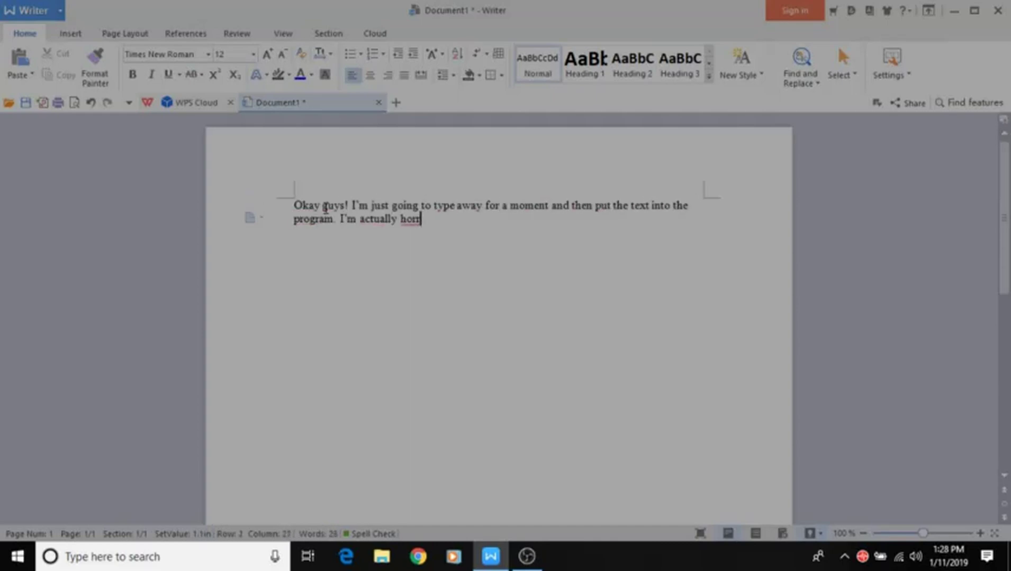
Append "horrible with grammar so this program is huge for me personally. It doesn't fix every issue but you end up with a much cleaner bit of writing!"
{"action": "type", "text": "rible with grammar so this program is huge for me personally.  I'm"}
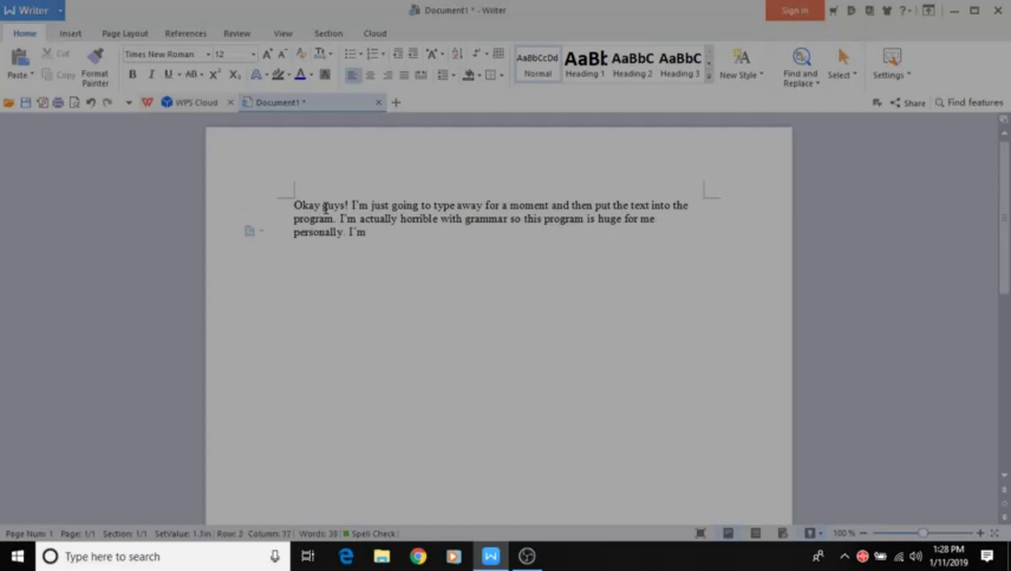
{"action": "key", "text": "BackSpace"}
{"action": "key", "text": "BackSpace"}
{"action": "type", "text": "t doesn't fix every issue but i"}
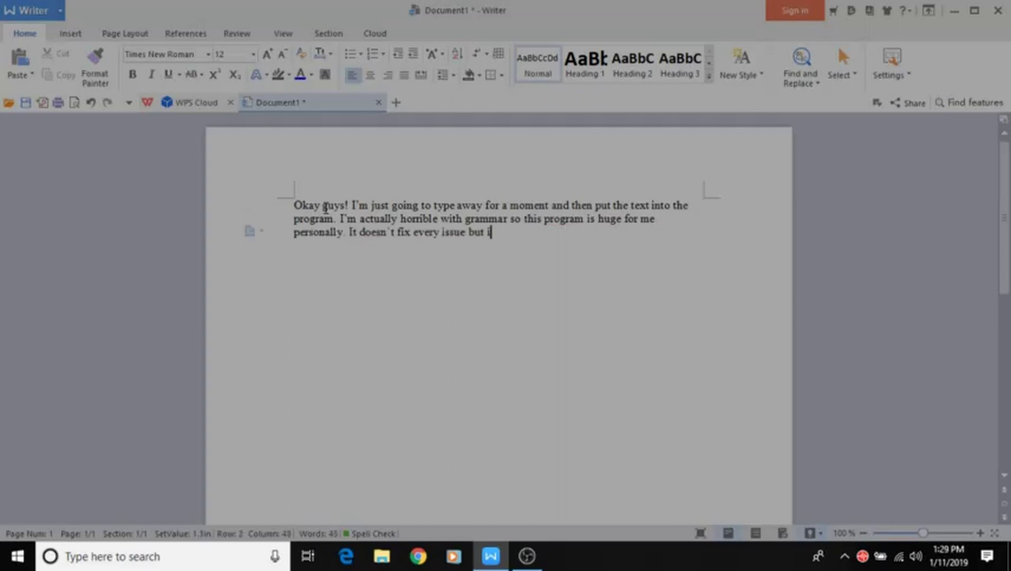
{"action": "type", "text": "ou end up with a much cleaner bit of writing! "}
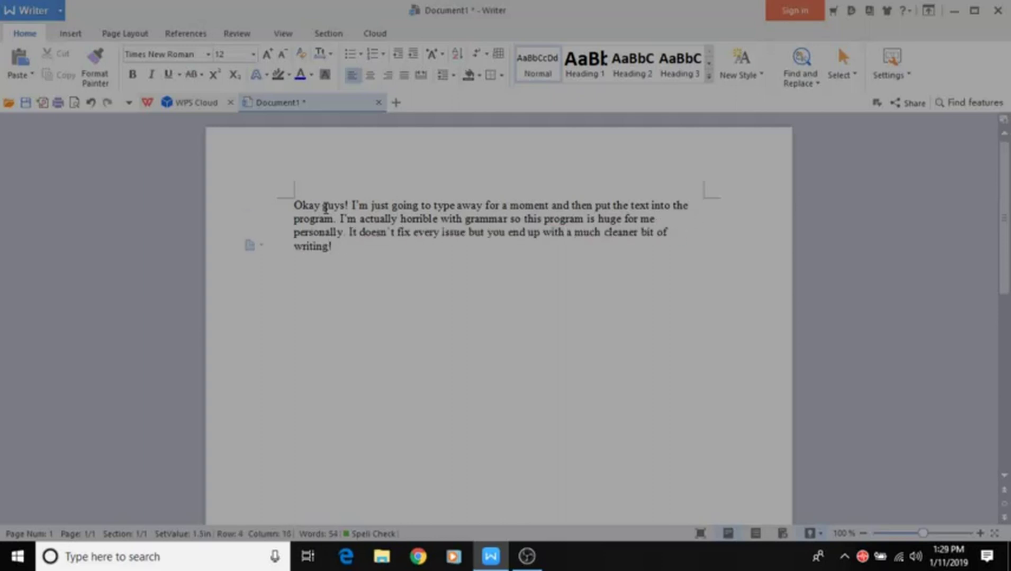
Append "The program is free but also has features you can pay for. I'm sure they're worth it but I haven't"
{"action": "type", "text": "The program is free but also has features you can pay for"}
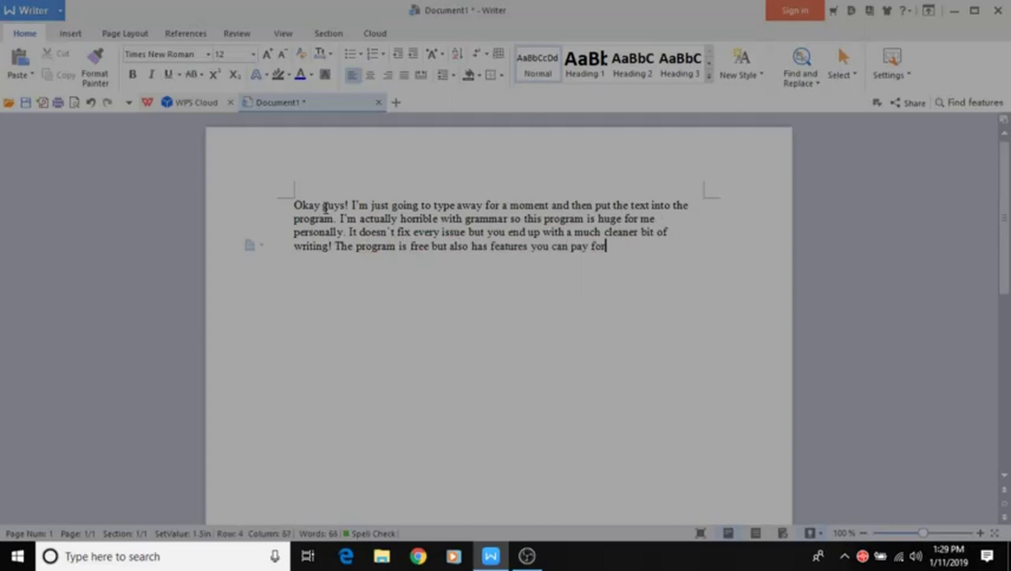
{"action": "type", "text": ". I'm sure they're worth it but I haven't spent the"}
{"action": "key", "text": "BackSpace"}
{"action": "key", "text": "BackSpace"}
{"action": "key", "text": "BackSpace"}
{"action": "key", "text": "BackSpace"}
{"action": "key", "text": "BackSpace"}
{"action": "key", "text": "BackSpace"}
{"action": "key", "text": "BackSpace"}
{"action": "key", "text": "BackSpace"}
{"action": "key", "text": "BackSpace"}
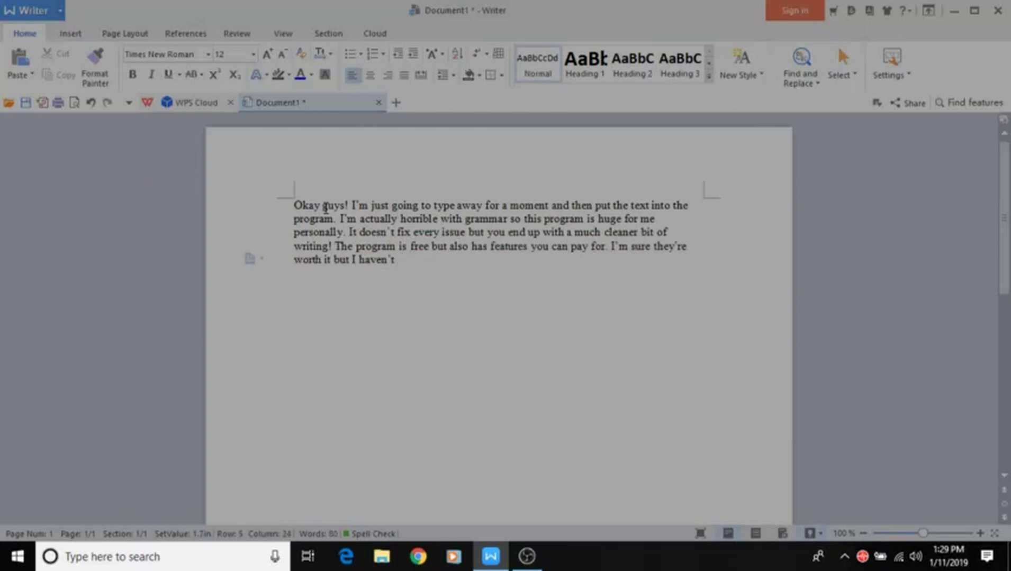
Append "spent the money to check it out honestly. Like I said I'm horrible with grammar and also somewhat purposely for the sake of this demonstration."
{"action": "type", "text": "spent the money to check it out honestly. Like I said I'm horrib"}
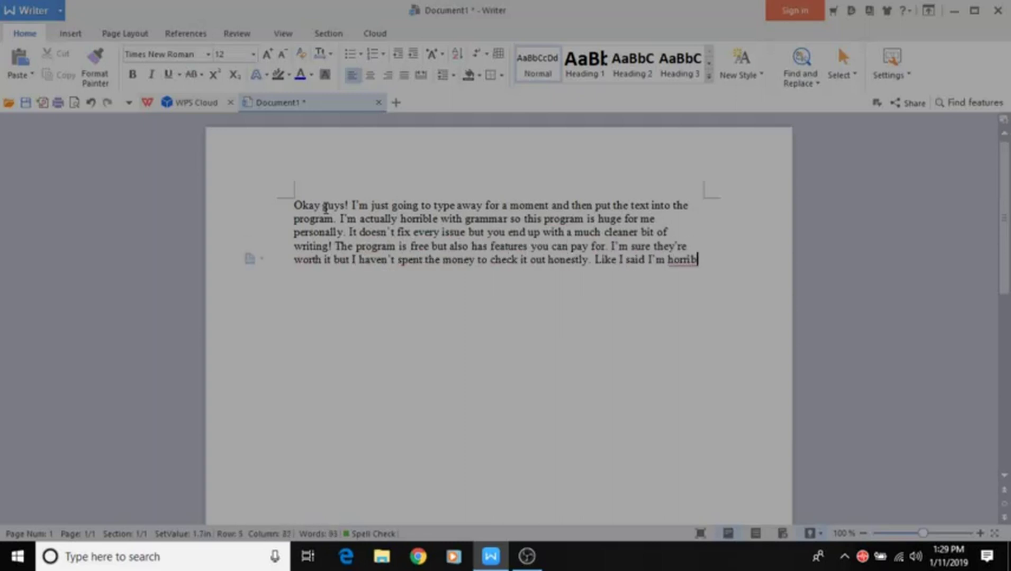
{"action": "type", "text": "le with grammar and also somewhat purposely"}
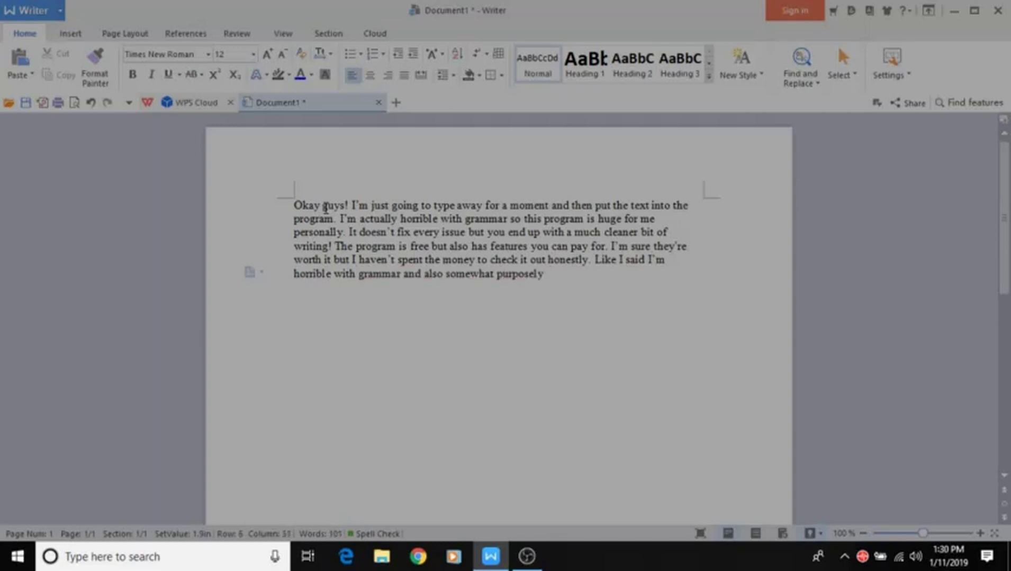
{"action": "type", "text": " for the sake of this demonstration."}
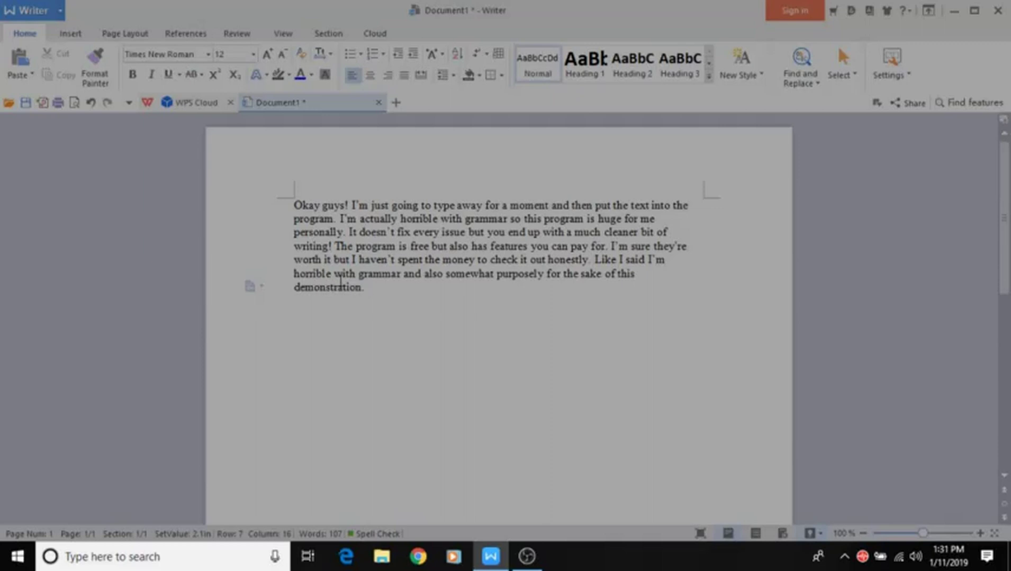
Copy the whole paragraph and switch to the ProWritingAid web editor in Chrome
{"action": "left_click_drag", "start_coordinate": [370, 289], "coordinate": [292, 205]}
{"action": "key", "text": "ctrl+c"}
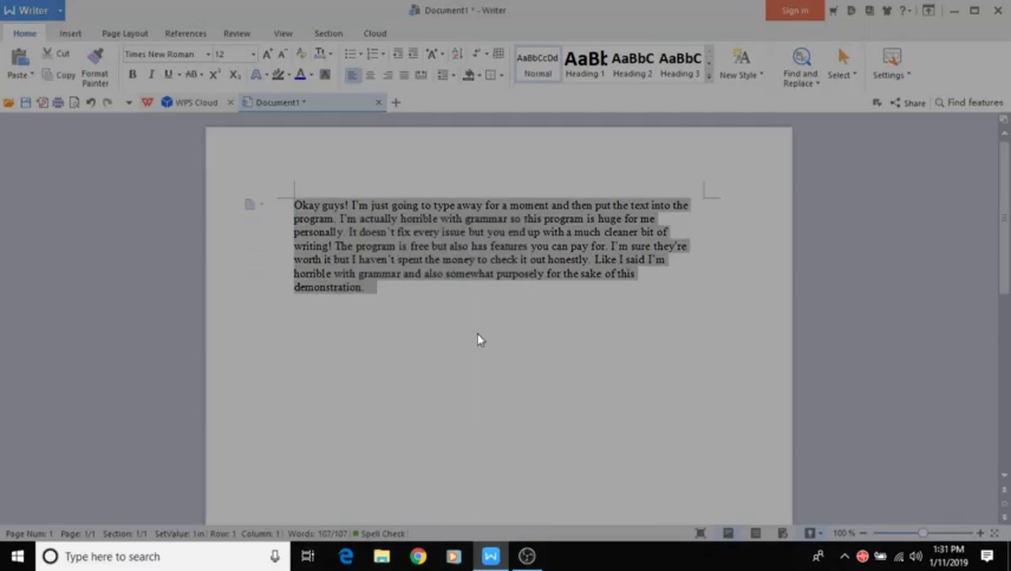
{"action": "left_click", "coordinate": [960, 12]}
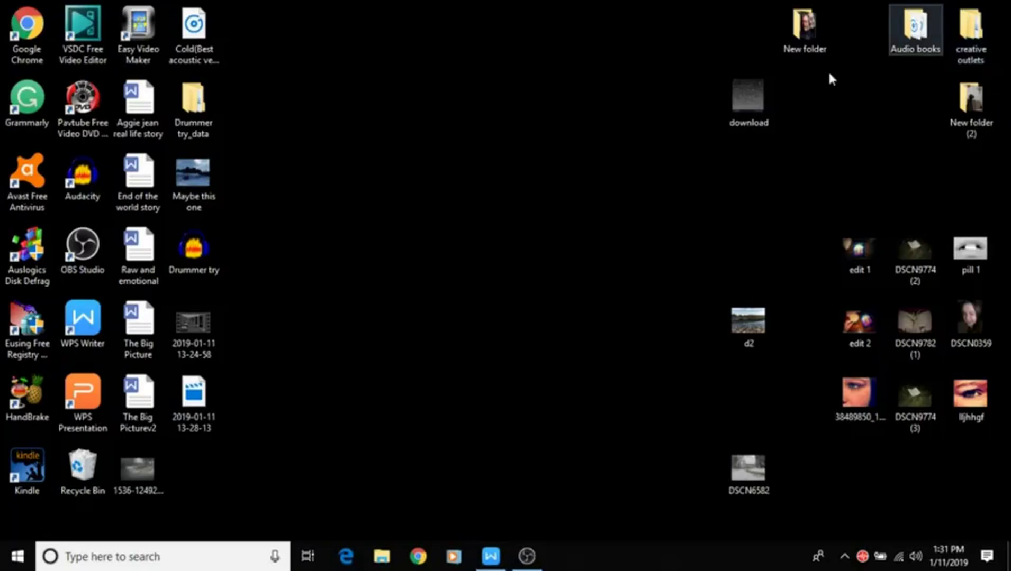
{"action": "left_click", "coordinate": [430, 560]}
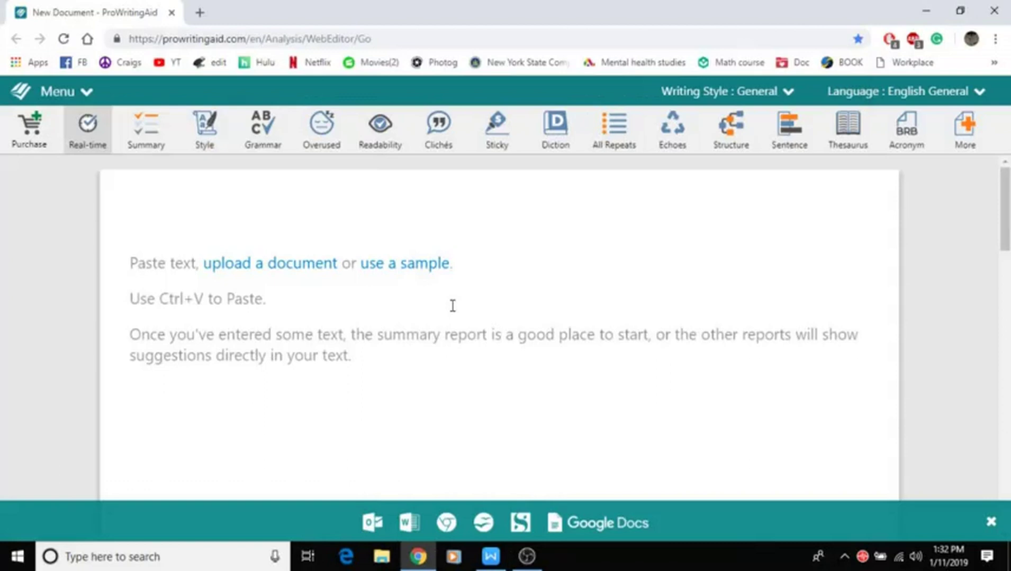
Paste the copied paragraph into the empty ProWritingAid document
{"action": "left_click_drag", "start_coordinate": [373, 39], "coordinate": [130, 48]}
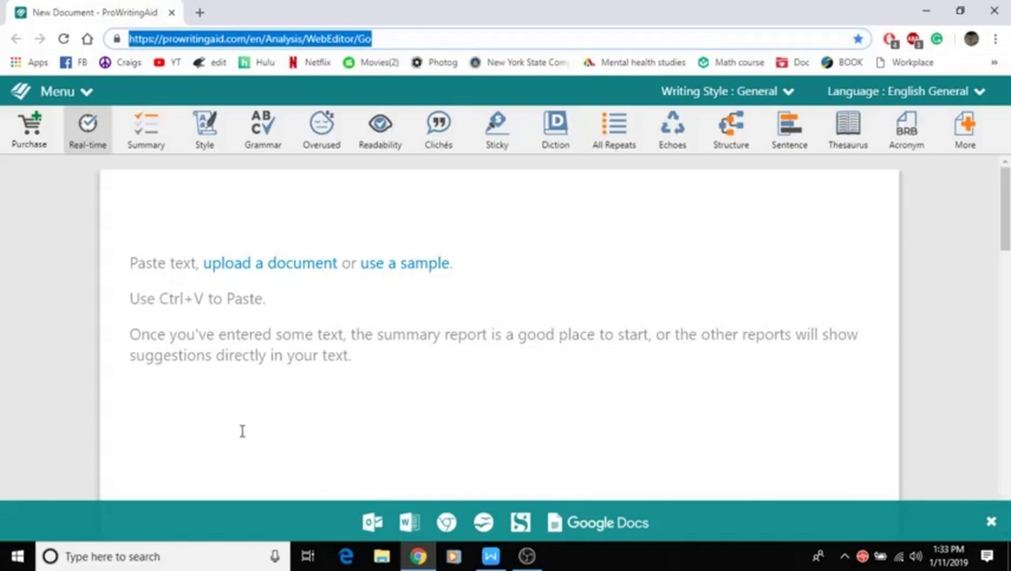
{"action": "left_click", "coordinate": [246, 377]}
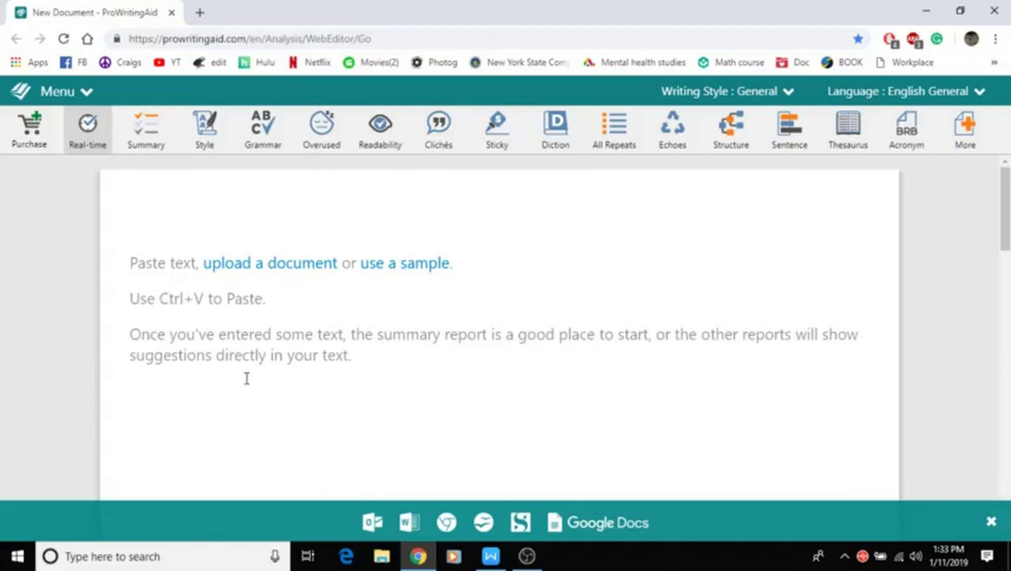
{"action": "right_click", "coordinate": [138, 208]}
{"action": "left_click", "coordinate": [202, 321]}
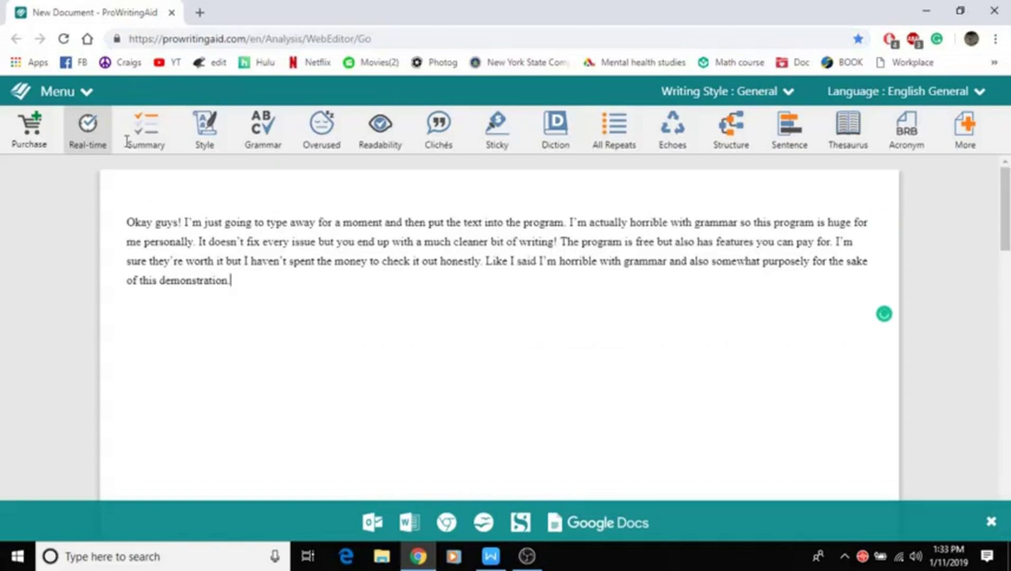
{"action": "left_click", "coordinate": [84, 92]}
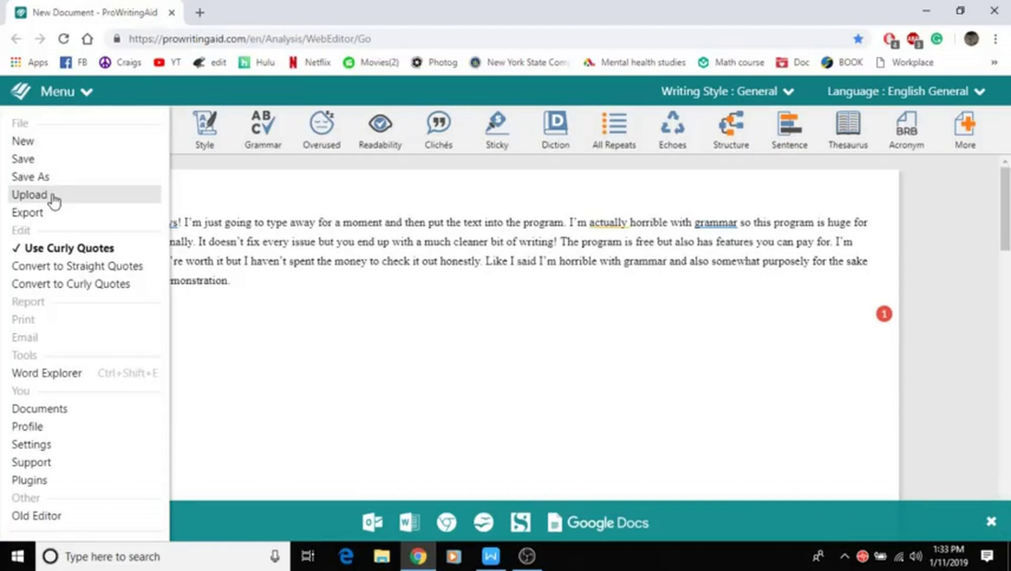
{"action": "left_click", "coordinate": [237, 315]}
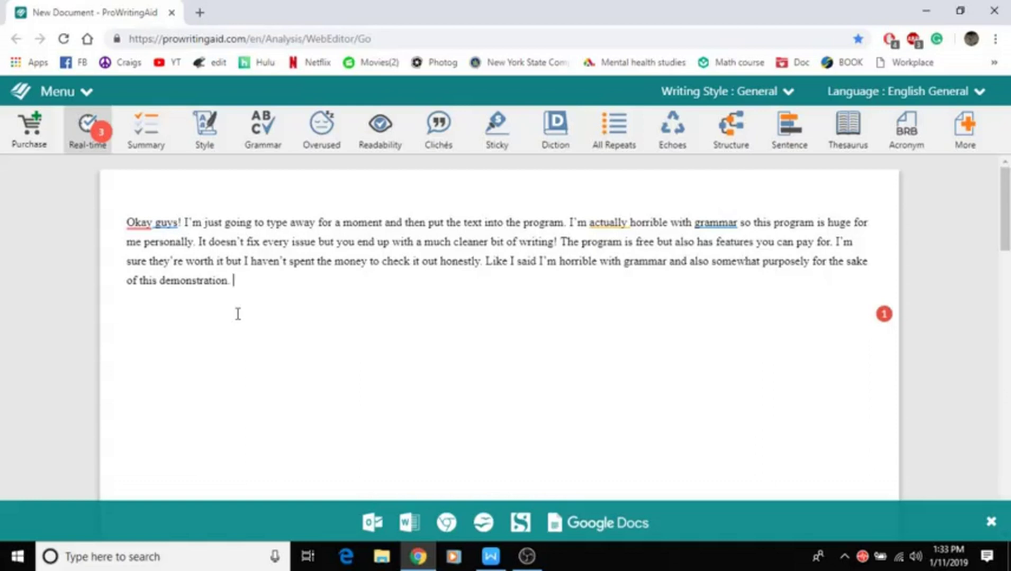
Accept the suggestions to add a comma after "Okay" and to remove "actually" from the paragraph
{"action": "mouse_move", "coordinate": [105, 143]}
{"action": "mouse_move", "coordinate": [142, 225]}
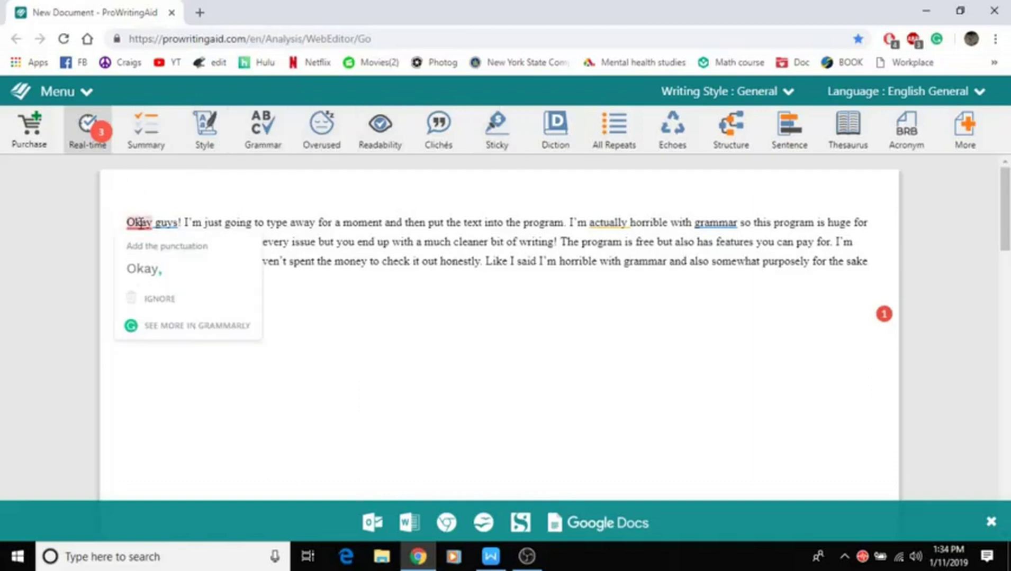
{"action": "left_click", "coordinate": [143, 270]}
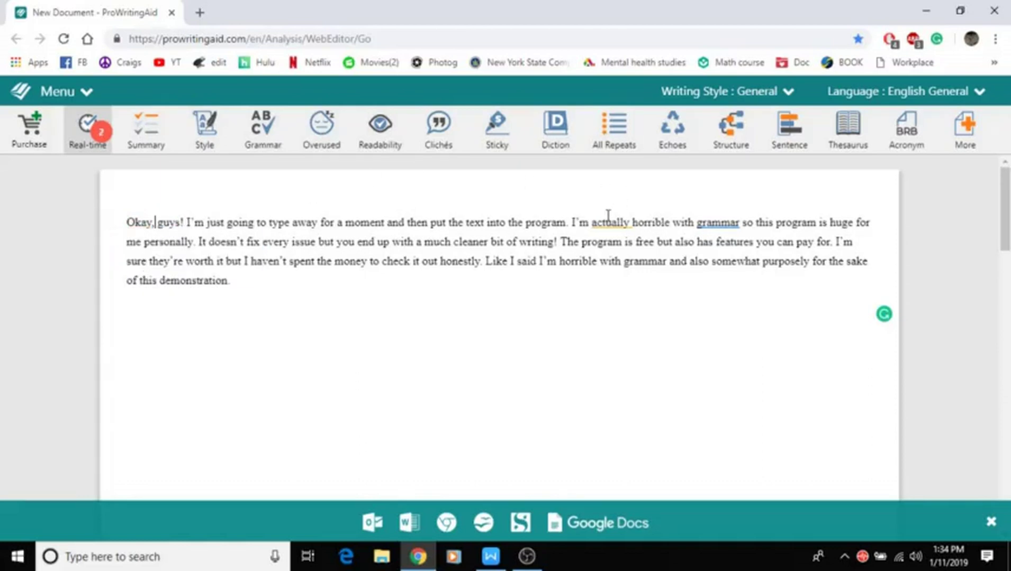
{"action": "mouse_move", "coordinate": [607, 225]}
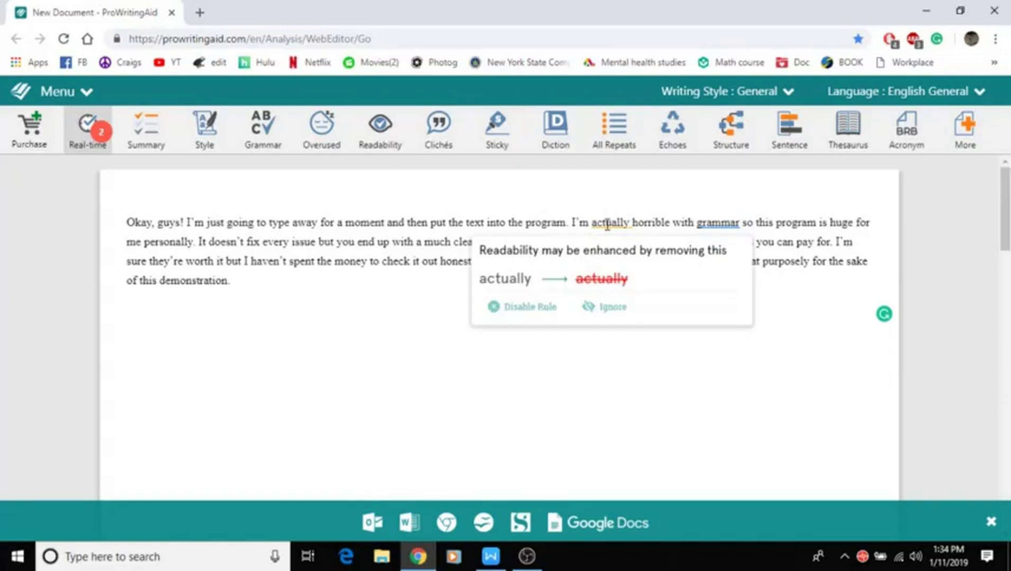
{"action": "left_click", "coordinate": [586, 279]}
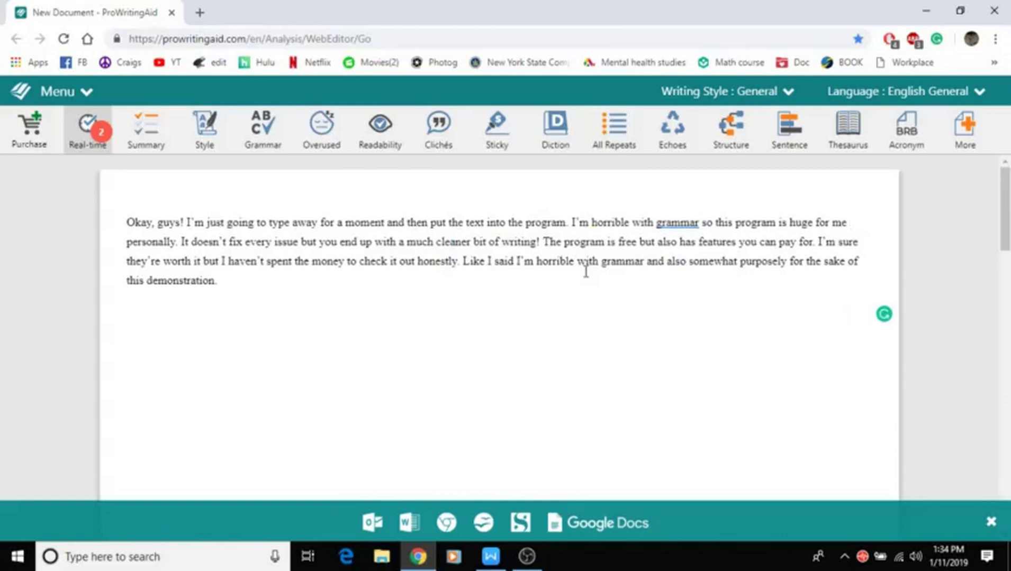
Read the suggestion for the flagged word "grammar" and dismiss it without applying a correction
{"action": "mouse_move", "coordinate": [683, 218]}
{"action": "mouse_move", "coordinate": [666, 222]}
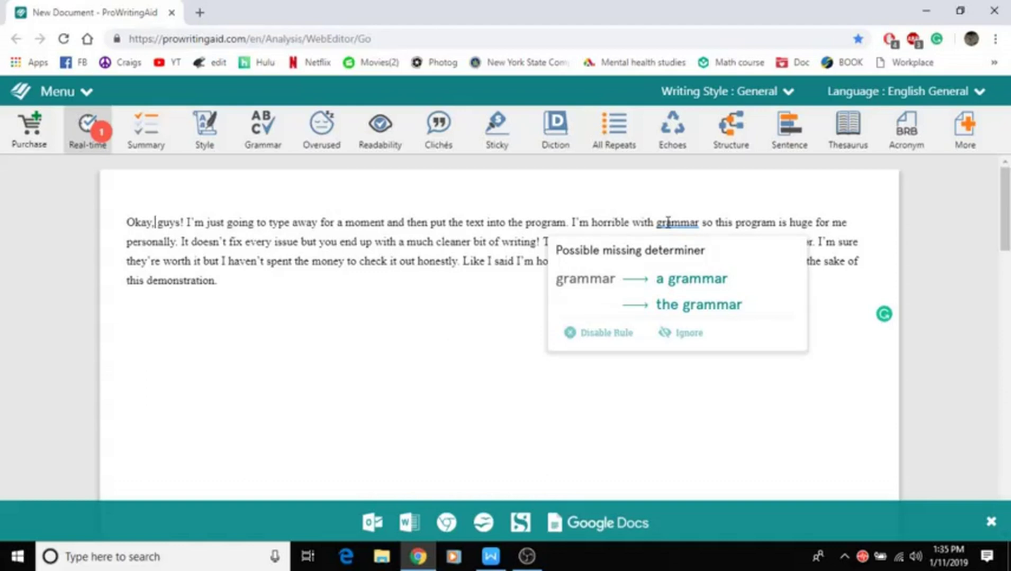
{"action": "left_click", "coordinate": [446, 280]}
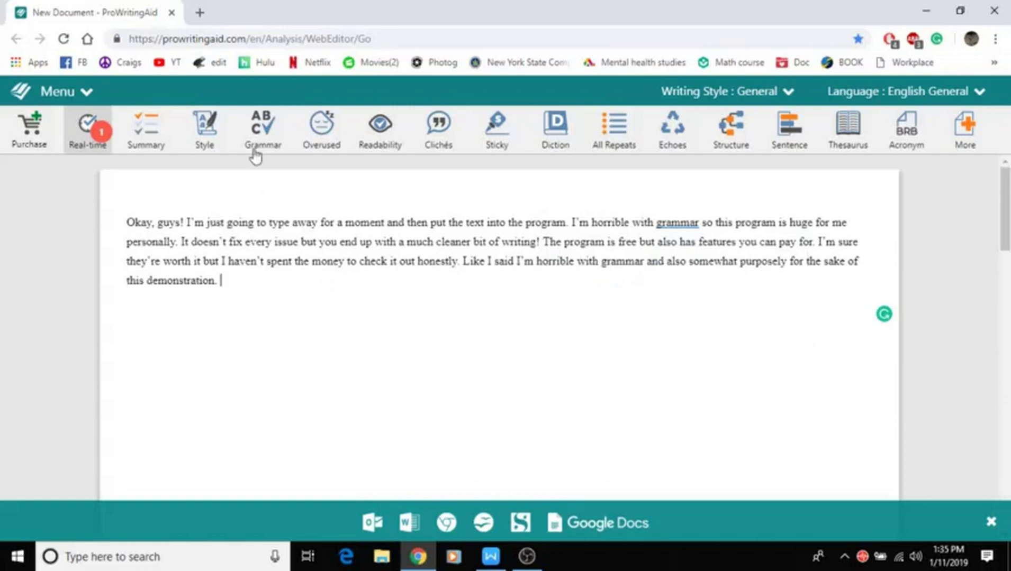
Run the Style report on the paragraph and accept the removal of the flagged adverb "honestly"
{"action": "left_click", "coordinate": [206, 127]}
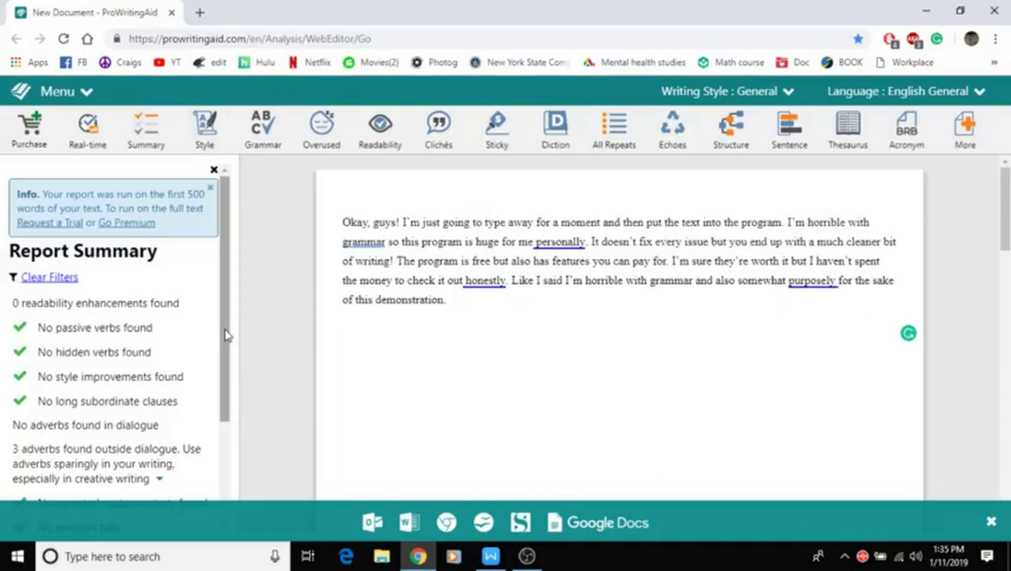
{"action": "left_click_drag", "start_coordinate": [226, 334], "coordinate": [218, 448]}
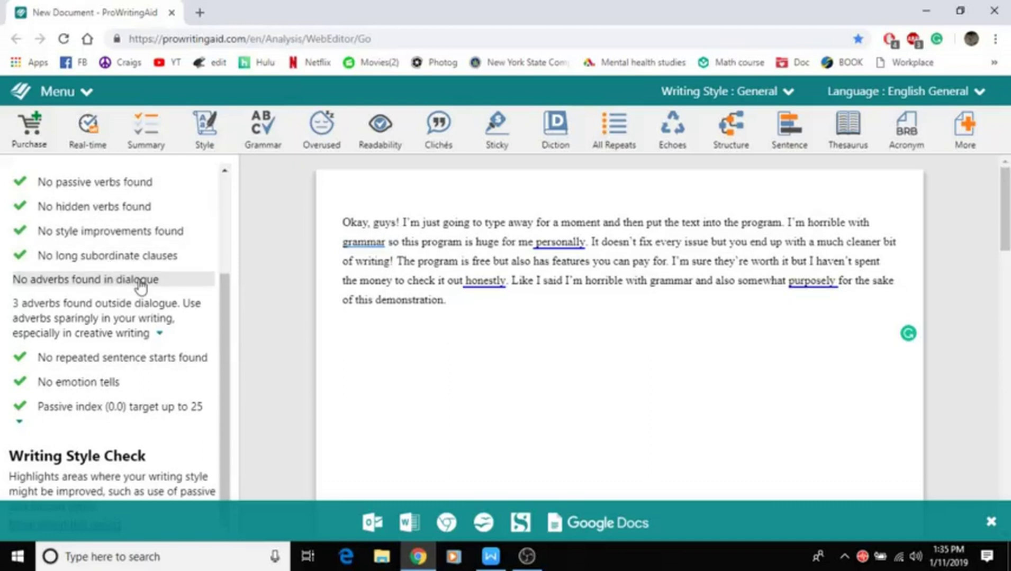
{"action": "left_click", "coordinate": [496, 281]}
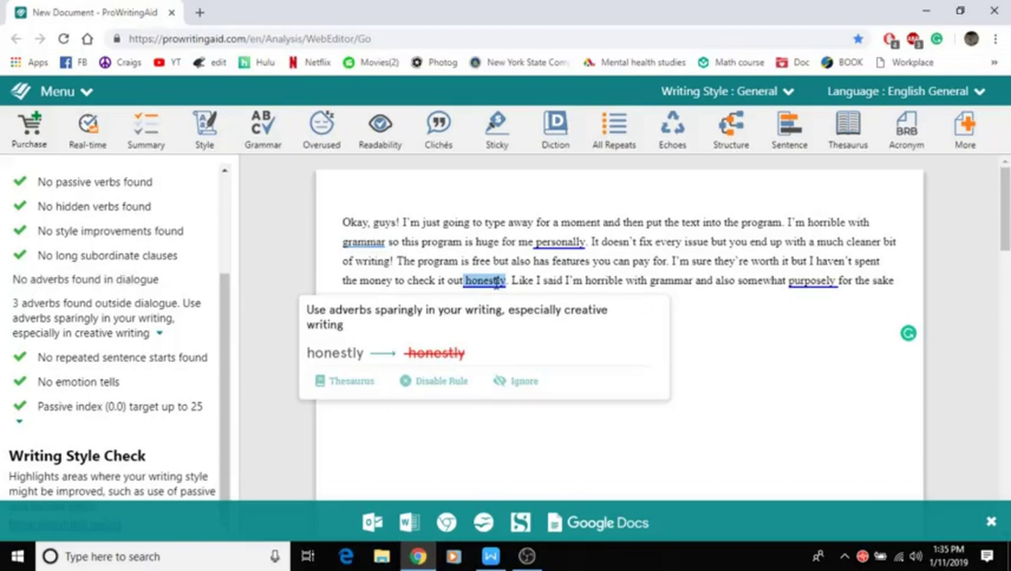
{"action": "left_click", "coordinate": [448, 345]}
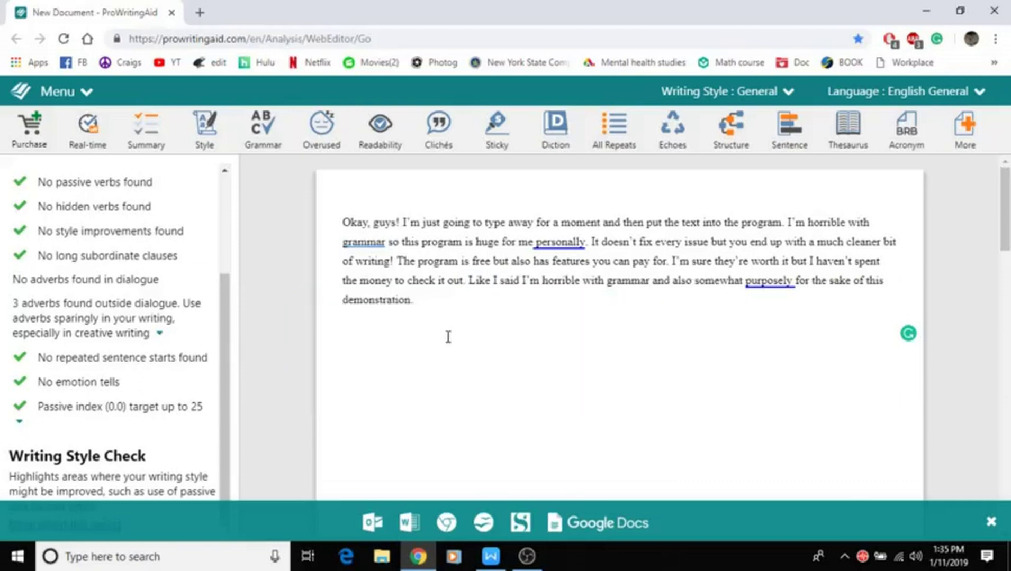
Accept the removal of the flagged adverbs "personally" and "purposely"
{"action": "left_click", "coordinate": [564, 247]}
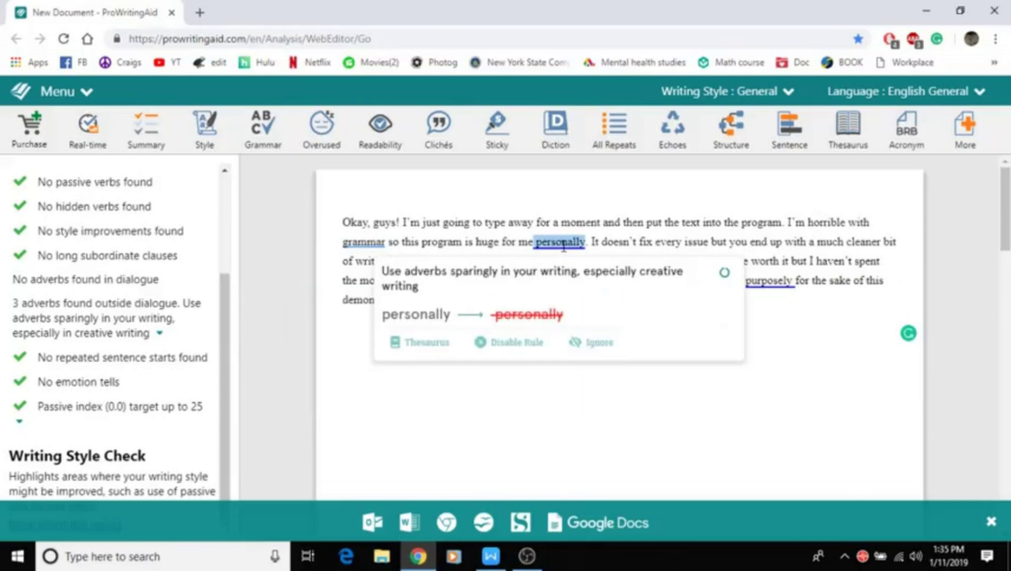
{"action": "left_click", "coordinate": [521, 334]}
{"action": "left_click", "coordinate": [737, 283]}
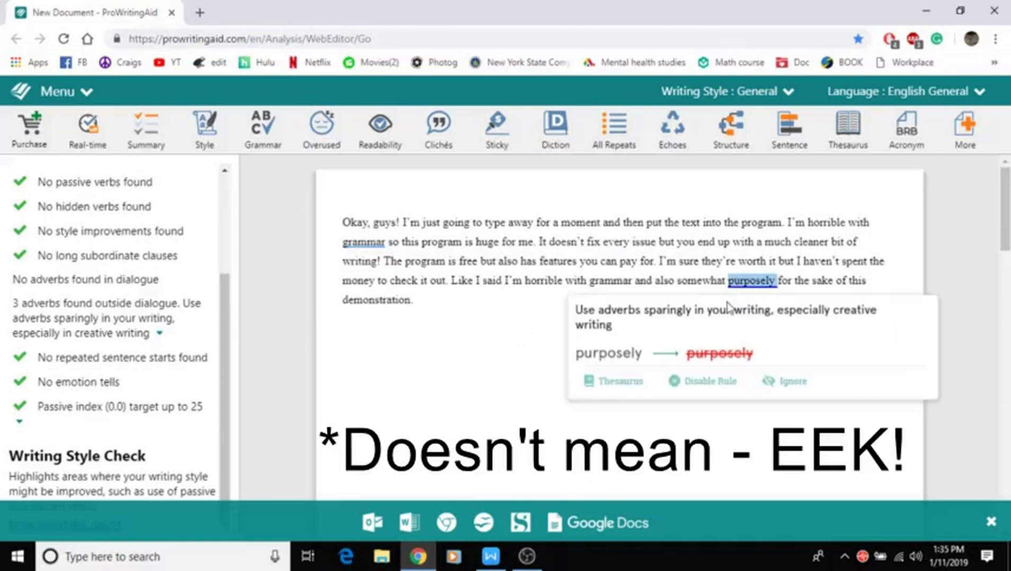
{"action": "left_click", "coordinate": [706, 347]}
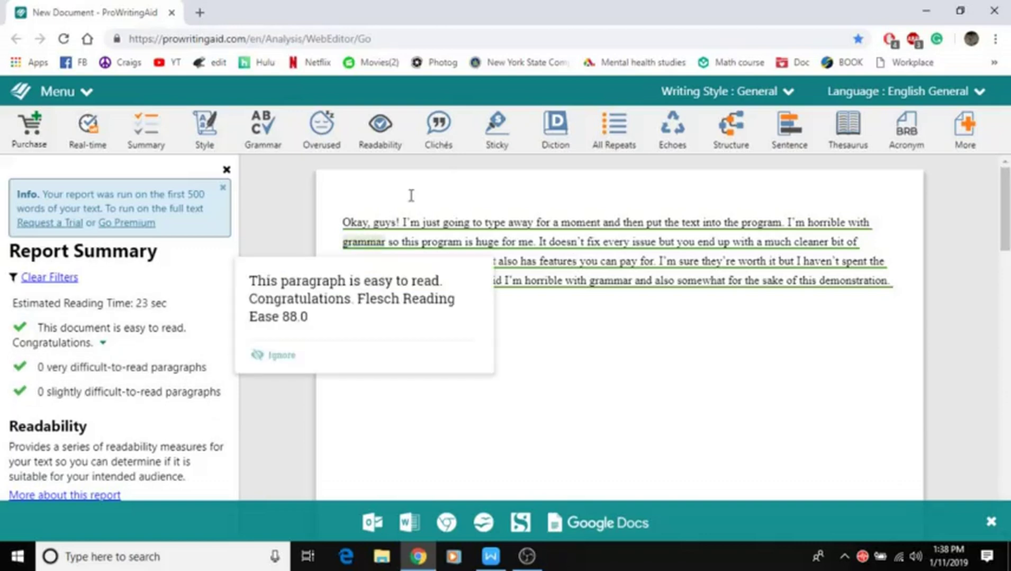
Run the Clichés report and the Sticky sentences report, examining the passage each one flags in the paragraph
{"action": "left_click", "coordinate": [435, 142]}
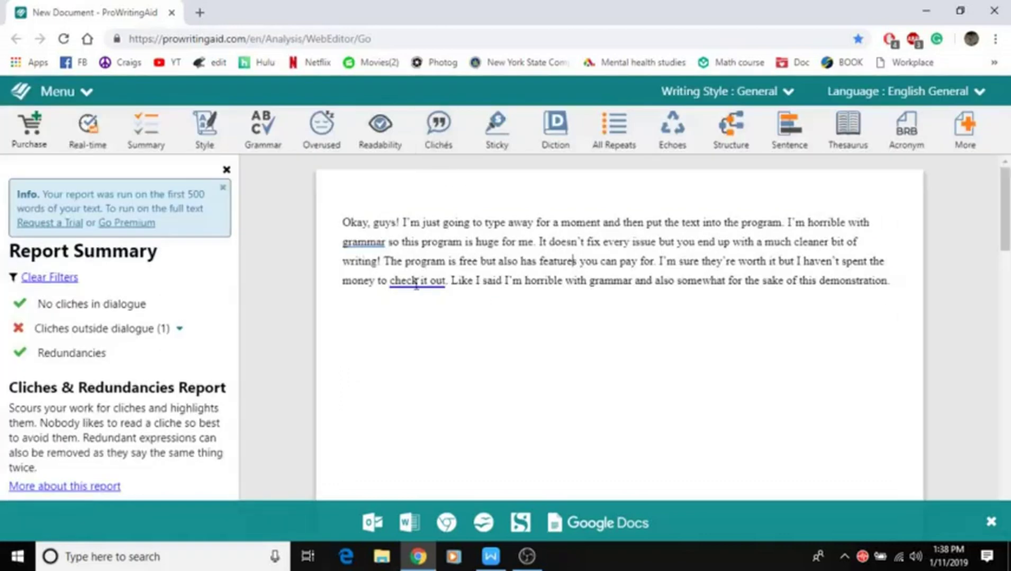
{"action": "mouse_move", "coordinate": [415, 285]}
{"action": "left_click", "coordinate": [497, 127]}
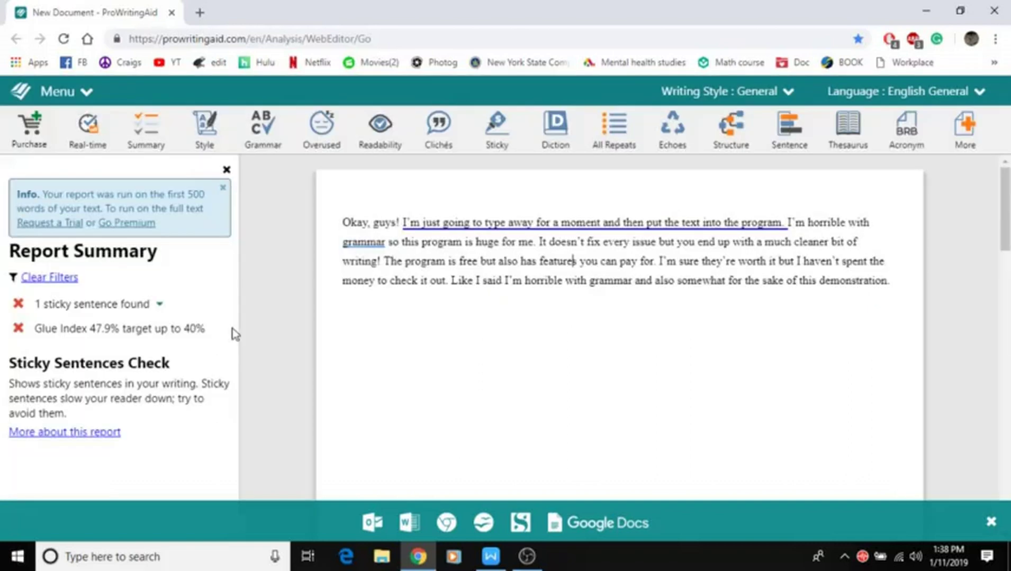
{"action": "mouse_move", "coordinate": [445, 222]}
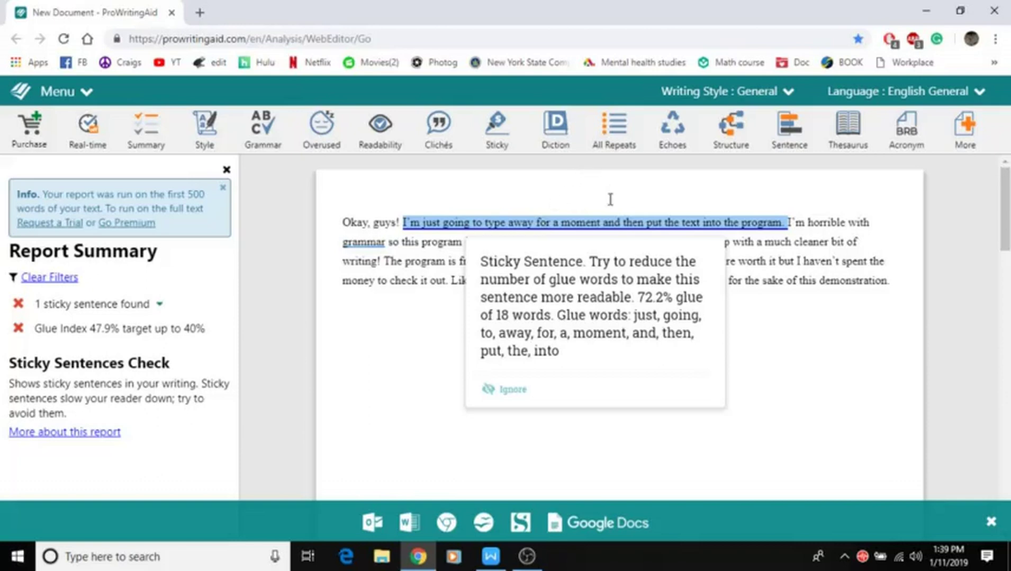
Try to reword the flagged sticky sentence as "I'm going to type away a moment before pasting the text"
{"action": "left_click", "coordinate": [443, 222]}
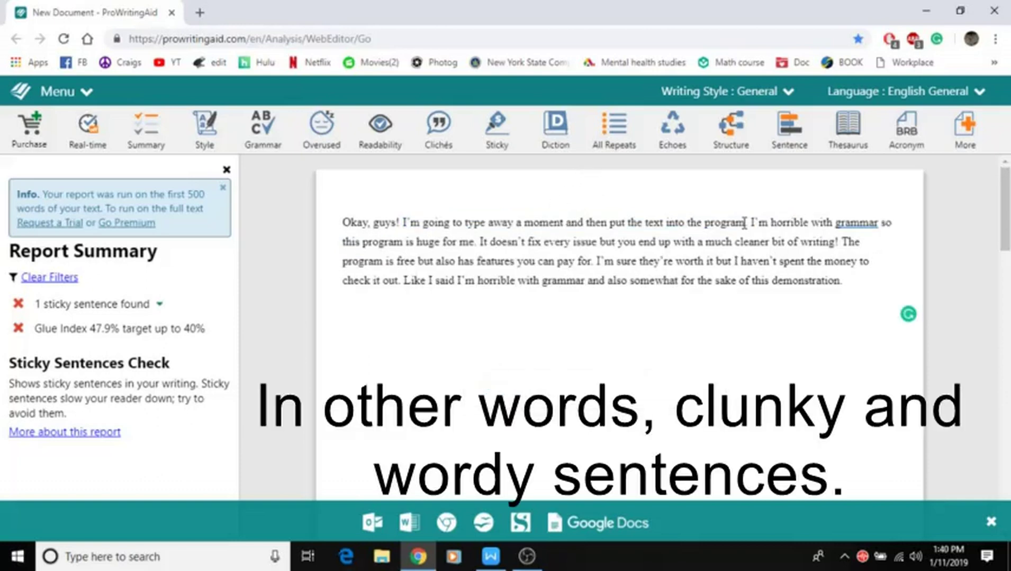
{"action": "left_click_drag", "start_coordinate": [747, 222], "coordinate": [565, 222]}
{"action": "type", "text": "before pasting the text into the"}
{"action": "key", "text": "BackSpace"}
{"action": "key", "text": "BackSpace"}
{"action": "key", "text": "BackSpace"}
{"action": "key", "text": "BackSpace"}
{"action": "key", "text": "BackSpace"}
{"action": "key", "text": "BackSpace"}
{"action": "key", "text": "BackSpace"}
{"action": "key", "text": "BackSpace"}
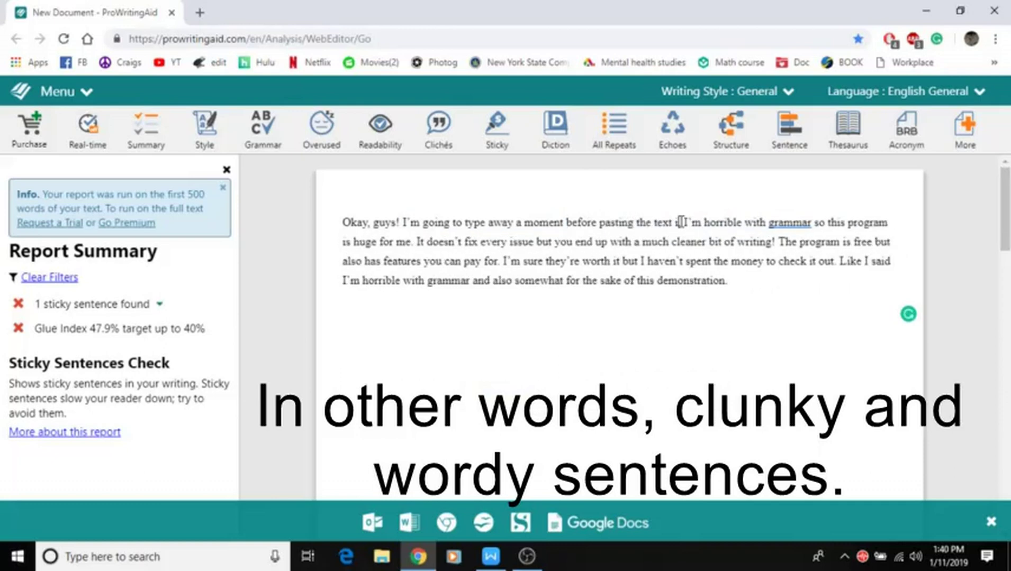
Rewrite the sticky sentence as "I'll paste the text into the program once I finish with the example." and rerun the Sticky report
{"action": "left_click_drag", "start_coordinate": [681, 223], "coordinate": [422, 225]}
{"action": "key", "text": "BackSpace"}
{"action": "key", "text": "BackSpace"}
{"action": "key", "text": "BackSpace"}
{"action": "key", "text": "BackSpace"}
{"action": "type", "text": "'ll psste the text into the program once I finish."}
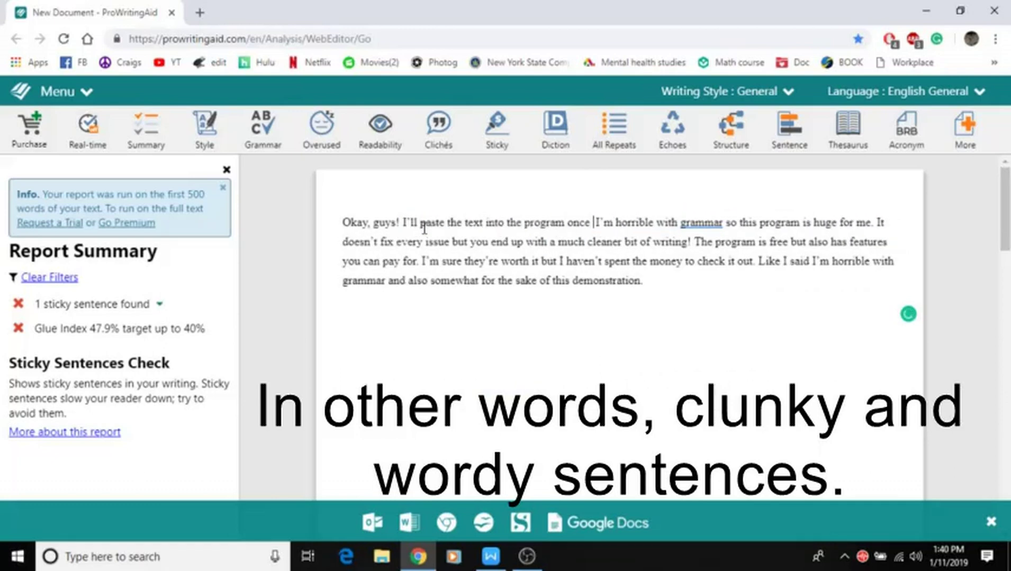
{"action": "left_click", "coordinate": [628, 222]}
{"action": "type", "text": "with the example. I"}
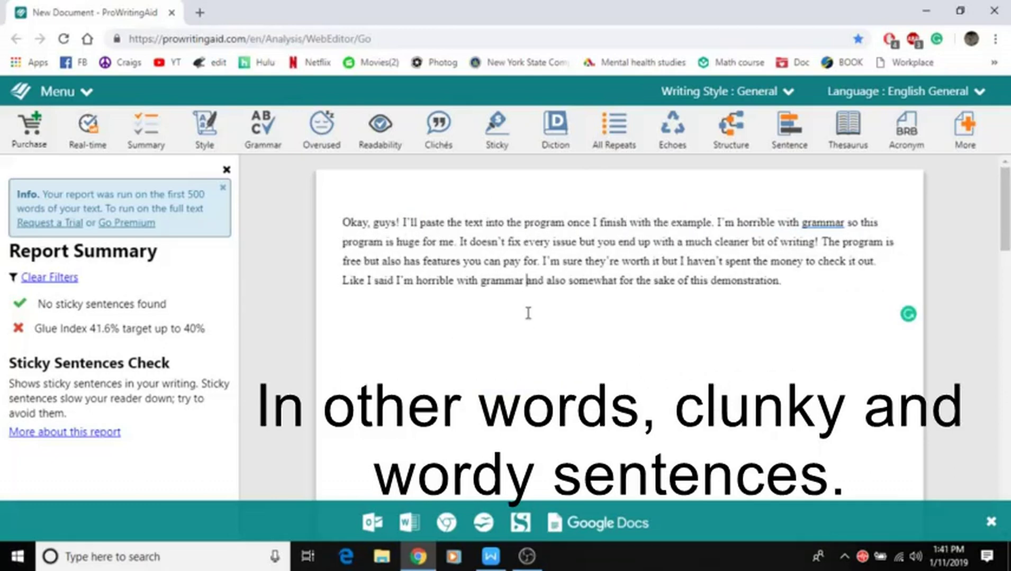
{"action": "left_click", "coordinate": [500, 139]}
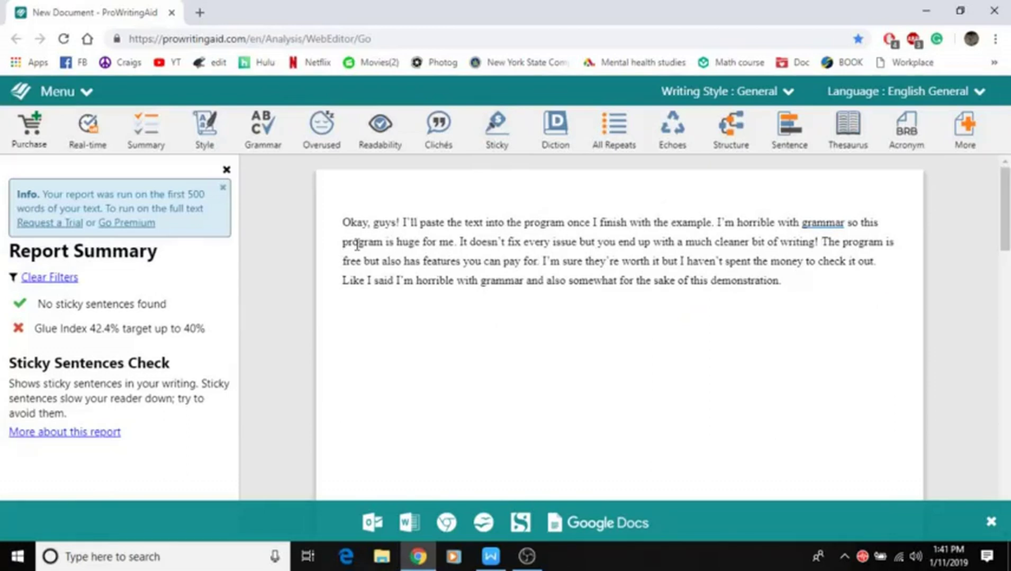
Run the Diction report and reword the pricing sentence to "The program is free to use but also has paid features."
{"action": "left_click", "coordinate": [561, 141]}
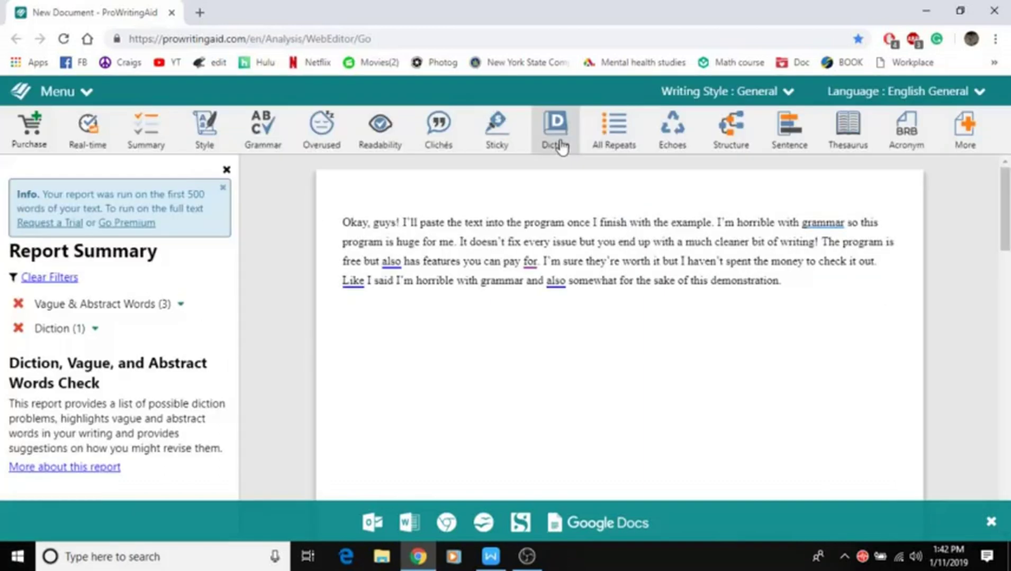
{"action": "mouse_move", "coordinate": [536, 266]}
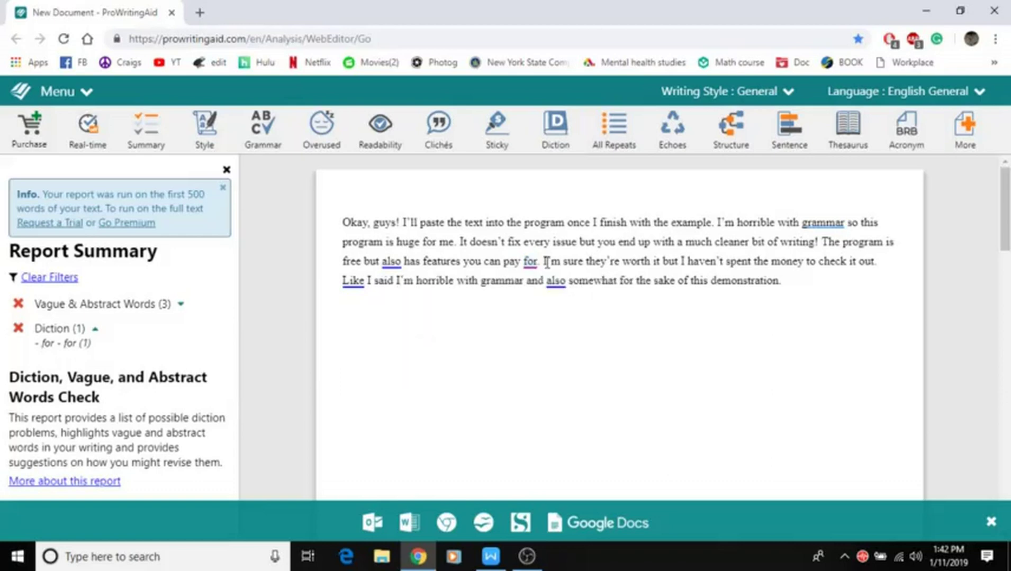
{"action": "left_click_drag", "start_coordinate": [538, 261], "coordinate": [465, 260]}
{"action": "left_click", "coordinate": [464, 260]}
{"action": "left_click", "coordinate": [539, 261]}
{"action": "key", "text": "BackSpace"}
{"action": "key", "text": "BackSpace"}
{"action": "key", "text": "BackSpace"}
{"action": "key", "text": "BackSpace"}
{"action": "key", "text": "BackSpace"}
{"action": "key", "text": "BackSpace"}
{"action": "key", "text": "BackSpace"}
{"action": "key", "text": "BackSpace"}
{"action": "key", "text": "BackSpace"}
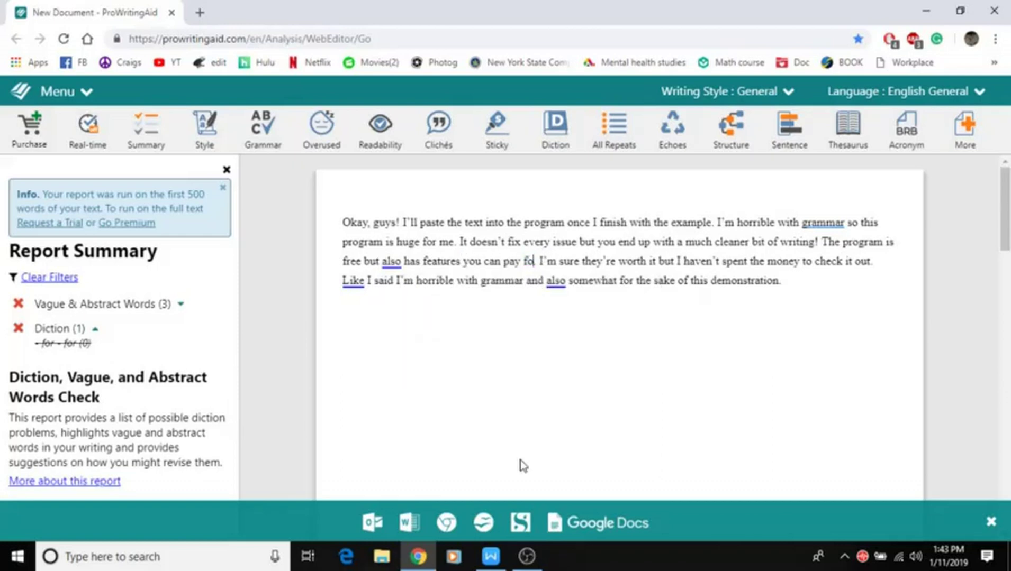
{"action": "key", "text": "BackSpace"}
{"action": "key", "text": "BackSpace"}
{"action": "key", "text": "BackSpace"}
{"action": "key", "text": "BackSpace"}
{"action": "key", "text": "BackSpace"}
{"action": "key", "text": "BackSpace"}
{"action": "key", "text": "BackSpace"}
{"action": "key", "text": "BackSpace"}
{"action": "key", "text": "BackSpace"}
{"action": "key", "text": "BackSpace"}
{"action": "key", "text": "BackSpace"}
{"action": "key", "text": "BackSpace"}
{"action": "key", "text": "BackSpace"}
{"action": "key", "text": "BackSpace"}
{"action": "key", "text": "BackSpace"}
{"action": "key", "text": "BackSpace"}
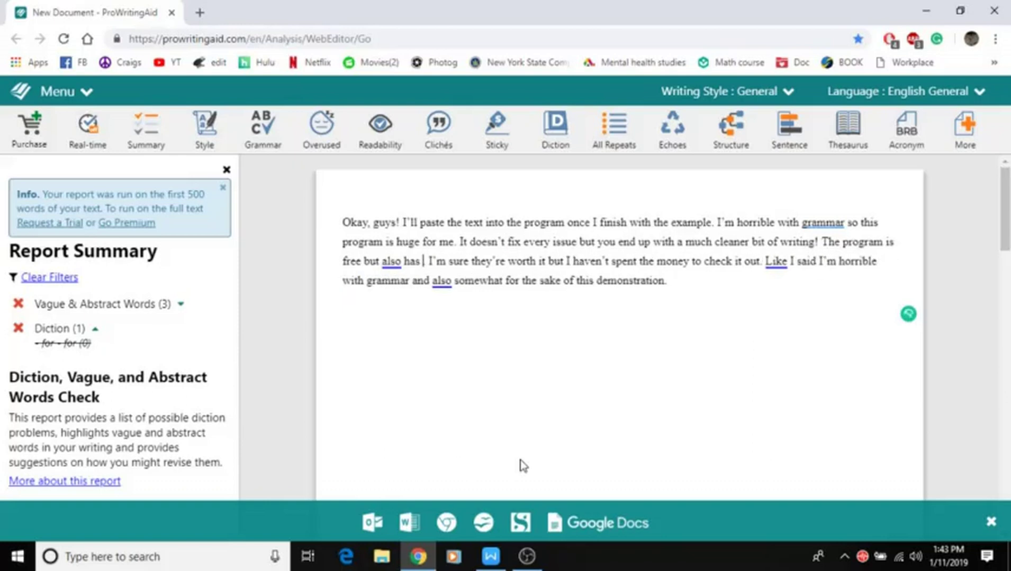
{"action": "type", "text": "paid feature"}
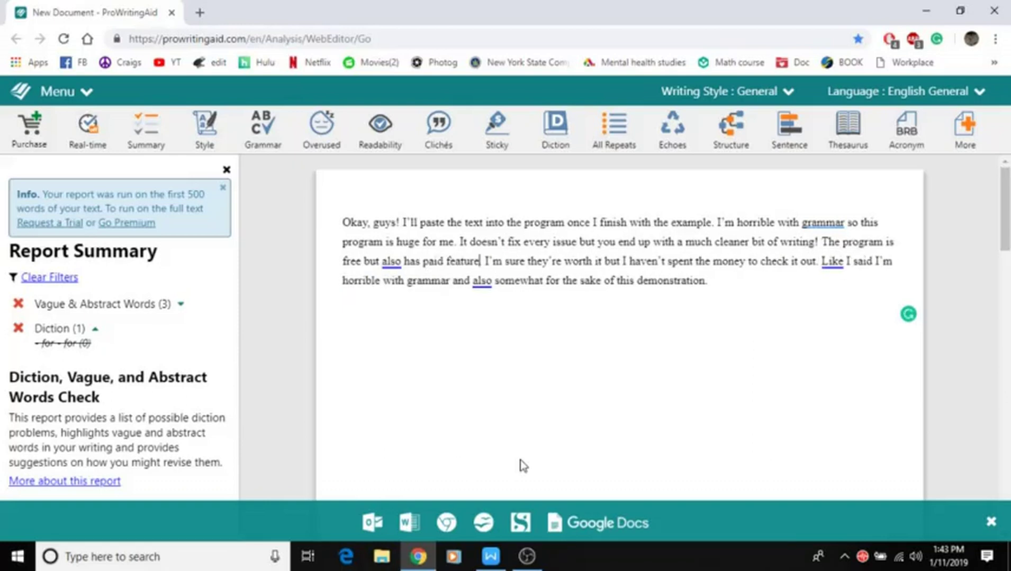
{"action": "type", "text": "s."}
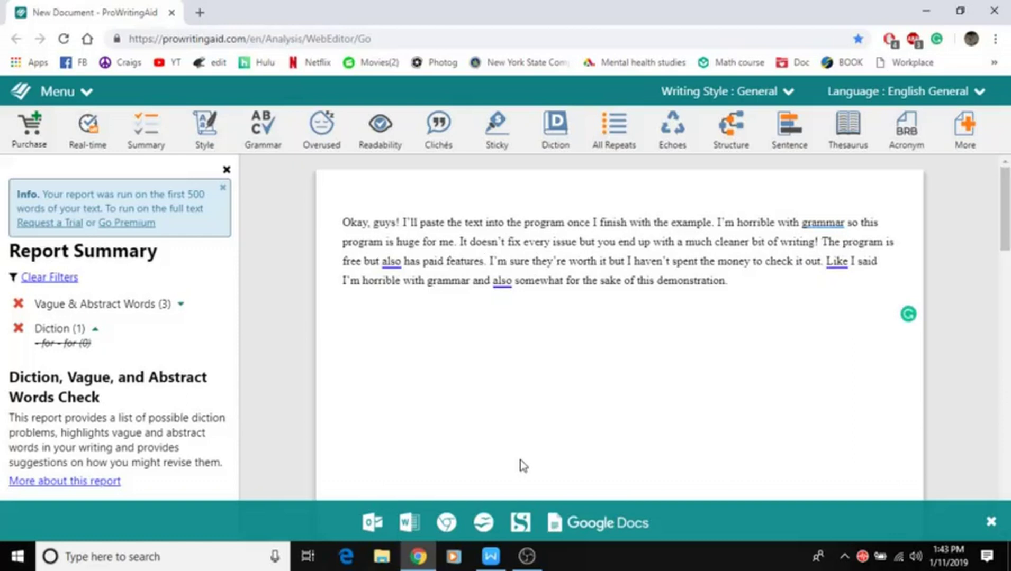
{"action": "left_click", "coordinate": [362, 261]}
{"action": "type", "text": "to use"}
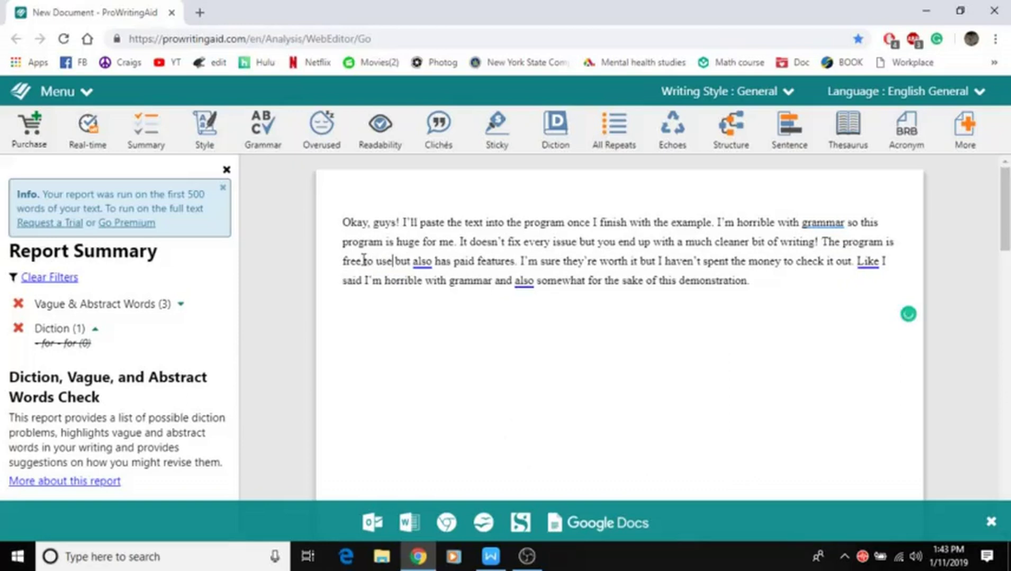
Delete the flagged vague word "also" before "has paid features" and before "somewhat"
{"action": "left_click", "coordinate": [430, 261]}
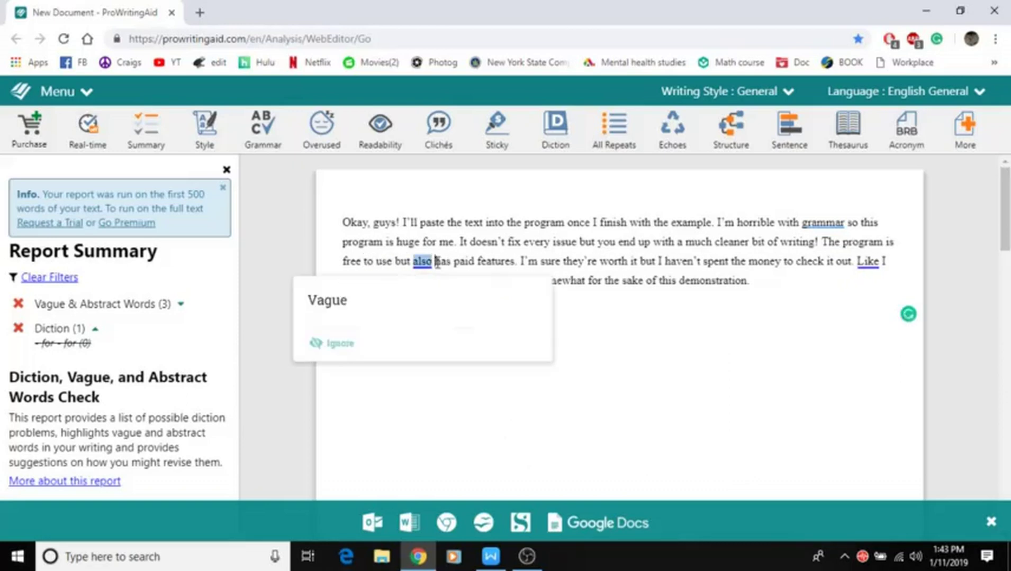
{"action": "key", "text": "BackSpace"}
{"action": "key", "text": "BackSpace"}
{"action": "key", "text": "BackSpace"}
{"action": "key", "text": "BackSpace"}
{"action": "key", "text": "BackSpace"}
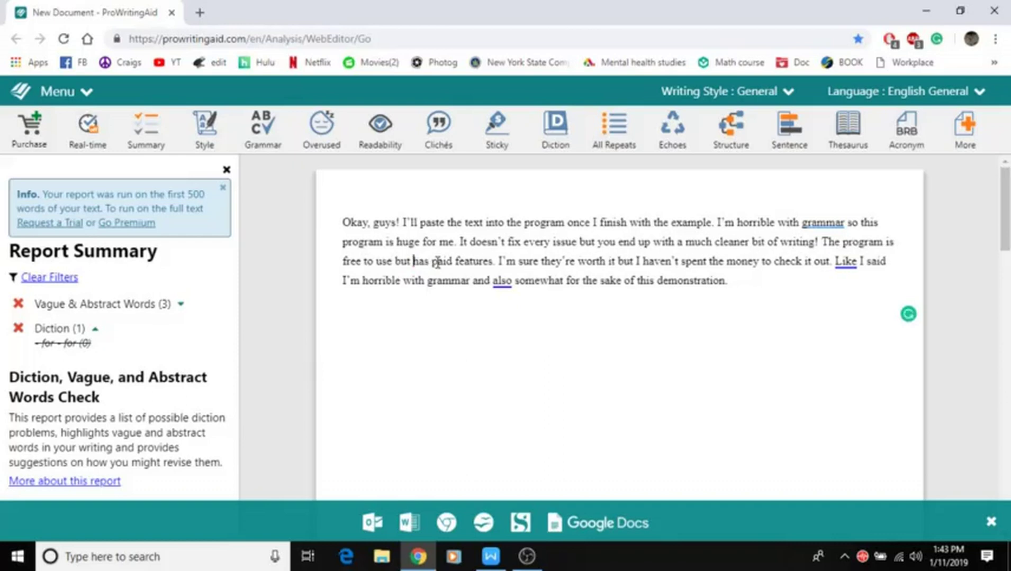
{"action": "left_click", "coordinate": [518, 281]}
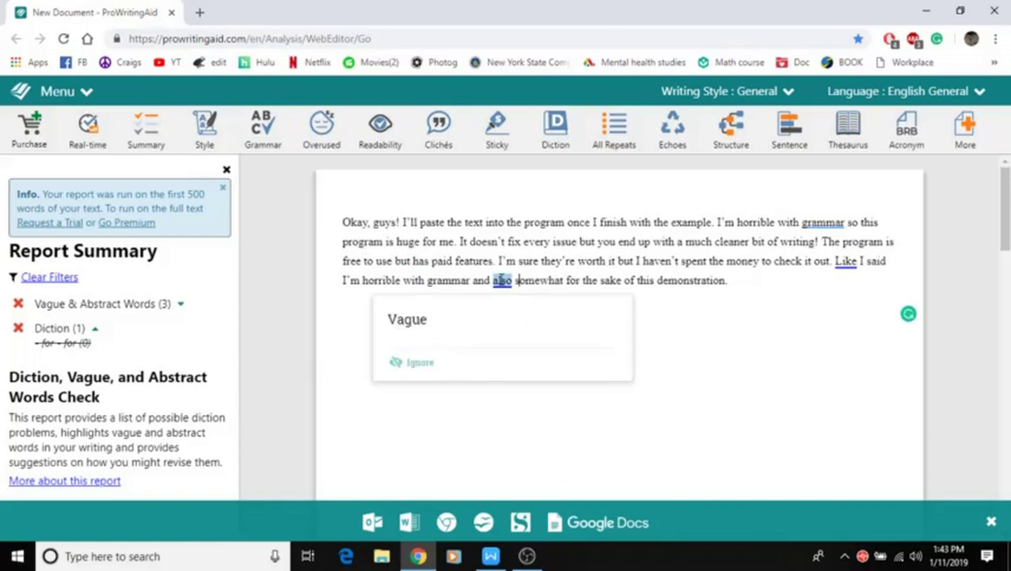
{"action": "left_click", "coordinate": [515, 280]}
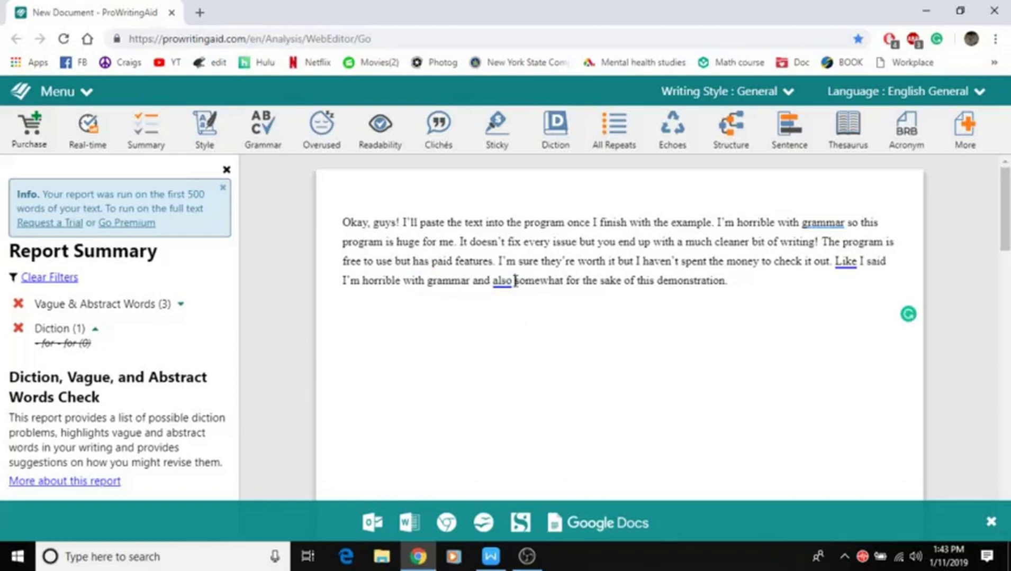
{"action": "key", "text": "BackSpace"}
{"action": "key", "text": "BackSpace"}
{"action": "key", "text": "BackSpace"}
{"action": "key", "text": "BackSpace"}
{"action": "key", "text": "BackSpace"}
{"action": "key", "text": "BackSpace"}
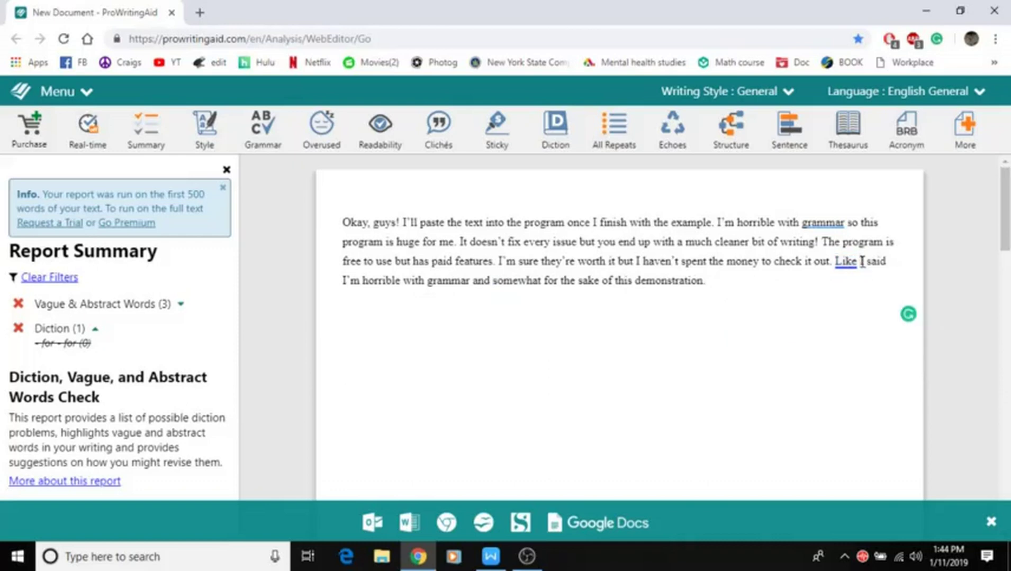
Remove "Like I said" from the last sentence and replace "and somewhat" with "but"
{"action": "left_click_drag", "start_coordinate": [890, 261], "coordinate": [835, 262]}
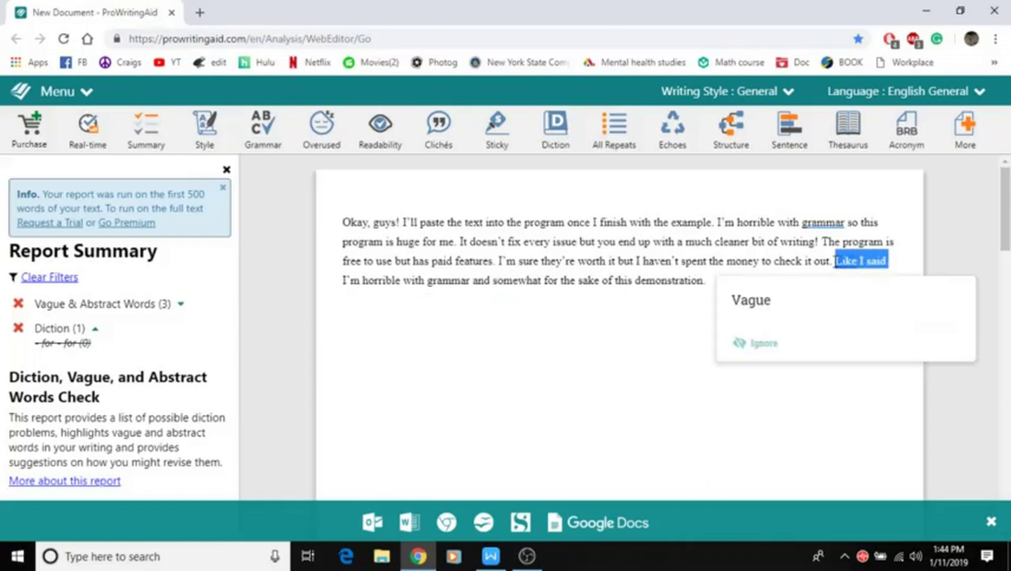
{"action": "key", "text": "BackSpace"}
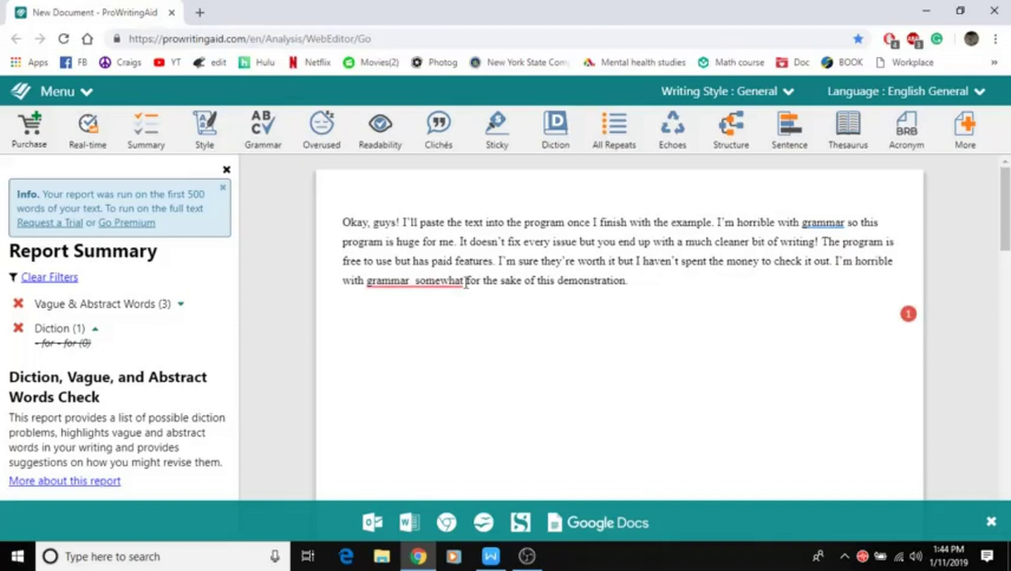
{"action": "key", "text": "BackSpace"}
{"action": "left_click_drag", "start_coordinate": [465, 282], "coordinate": [834, 260]}
{"action": "type", "text": "I'm horrible with grammar but"}
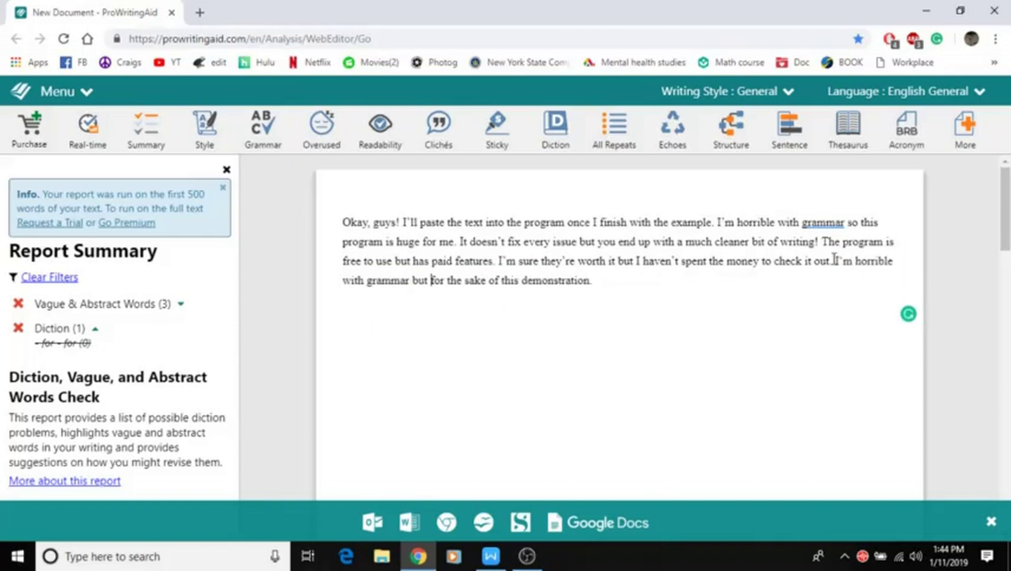
End the last sentence with "I'll do it purposely." and accept the suggested comma after "demonstration"
{"action": "left_click", "coordinate": [589, 284]}
{"action": "type", "text": "I'll do it purposely."}
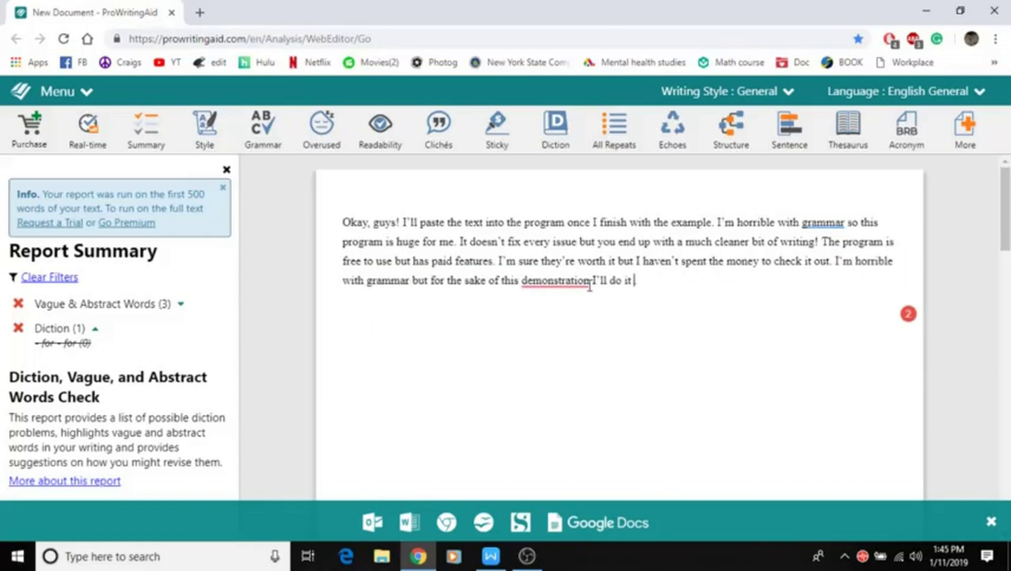
{"action": "mouse_move", "coordinate": [577, 282]}
{"action": "left_click", "coordinate": [571, 326]}
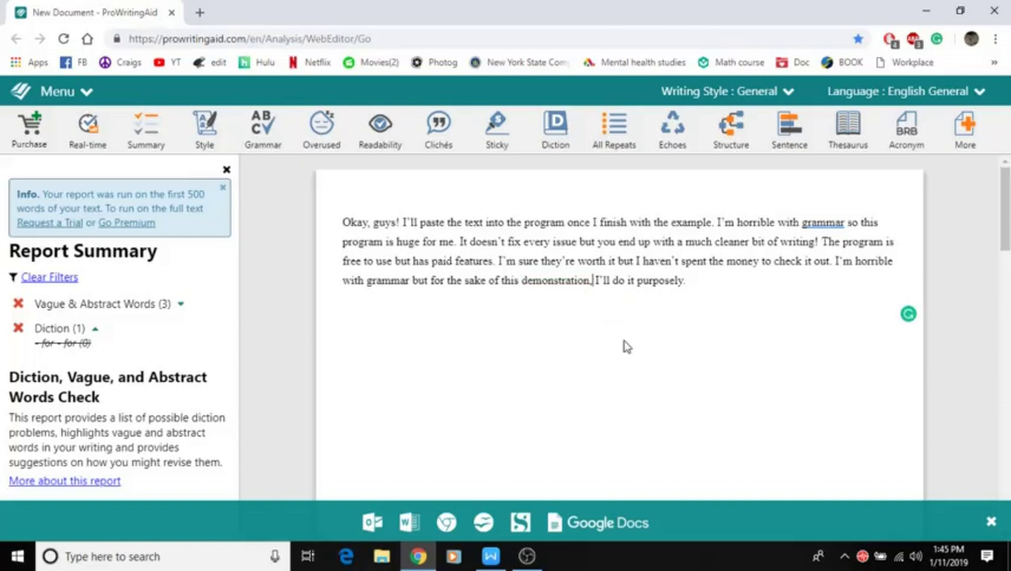
Run the All Repeats report and examine the words underlined in the paragraph by the Thesaurus report
{"action": "left_click", "coordinate": [626, 148]}
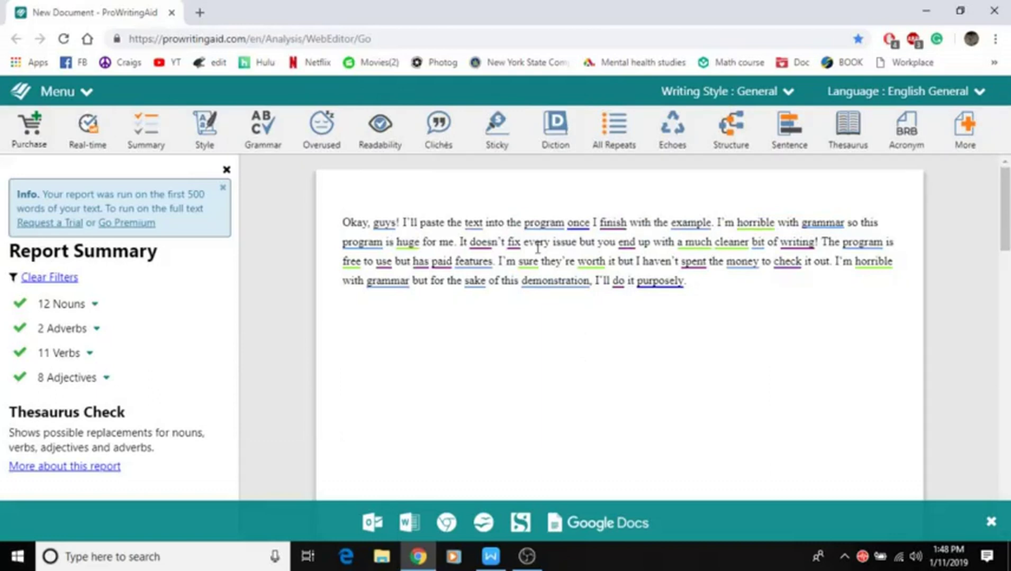
{"action": "mouse_move", "coordinate": [613, 221]}
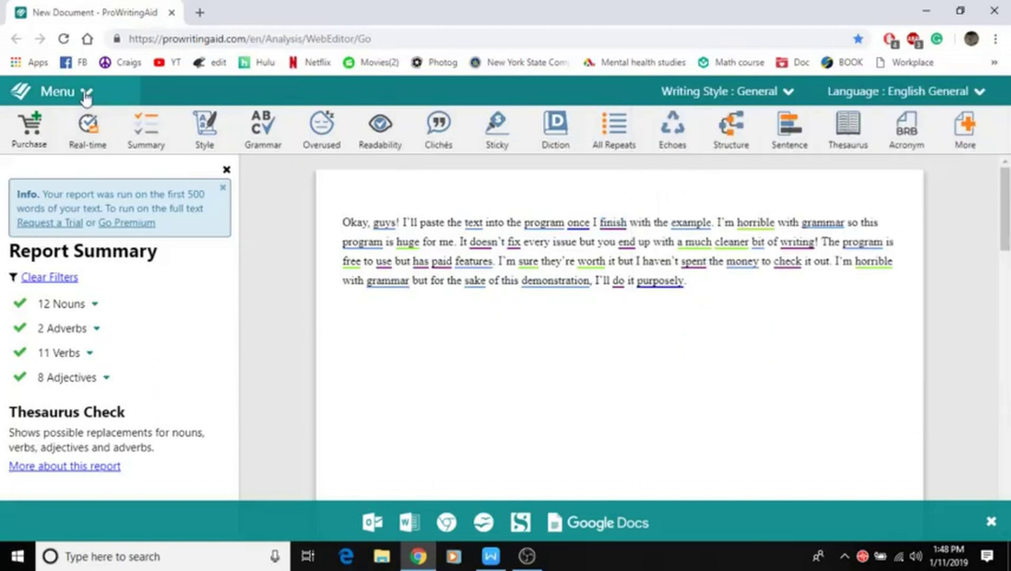
{"action": "left_click", "coordinate": [86, 93]}
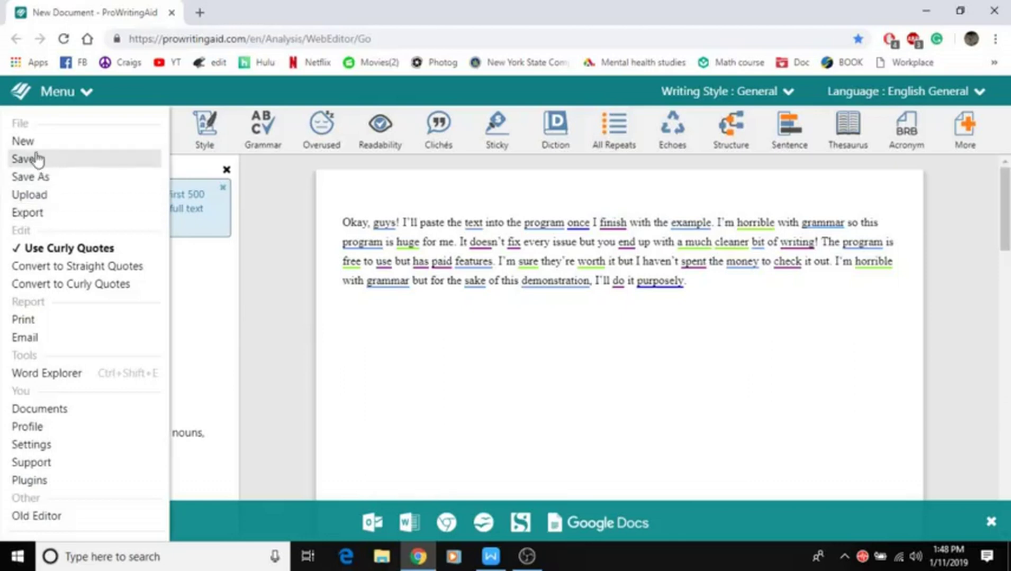
{"action": "left_click", "coordinate": [470, 377]}
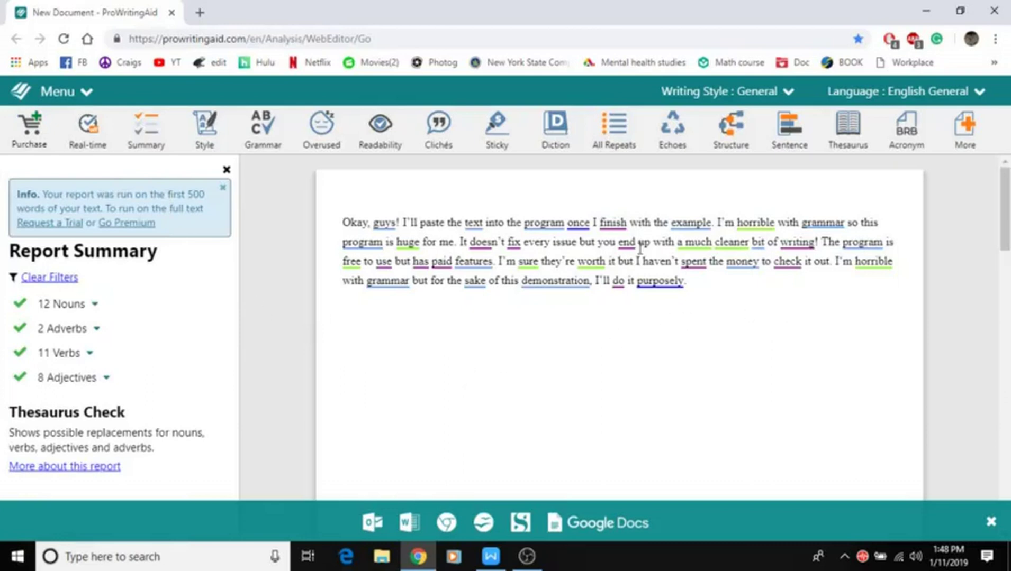
Run the Summary report, review its readability measures, document scores and key actions, and close it
{"action": "left_click", "coordinate": [149, 135]}
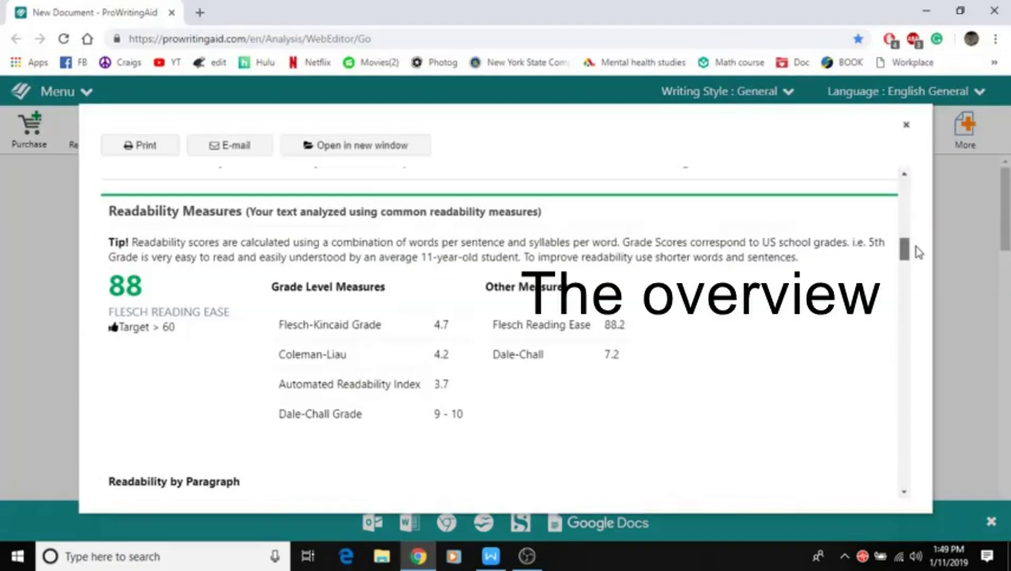
{"action": "left_click_drag", "start_coordinate": [915, 247], "coordinate": [913, 127]}
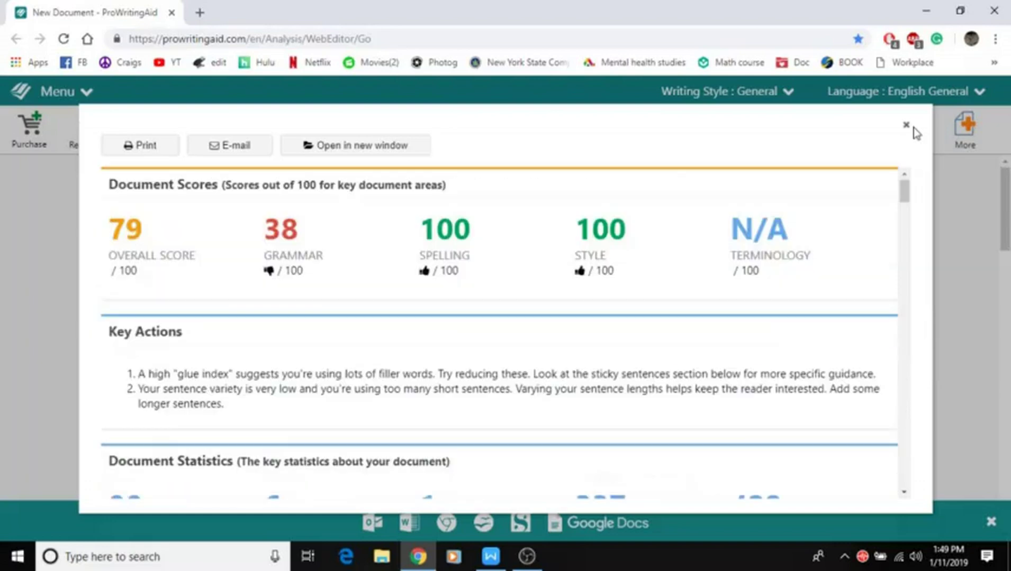
{"action": "left_click", "coordinate": [906, 125]}
Replace the whole edited paragraph with the original paragraph from the clipboard
{"action": "left_click_drag", "start_coordinate": [668, 264], "coordinate": [133, 200]}
{"action": "right_click", "coordinate": [256, 240]}
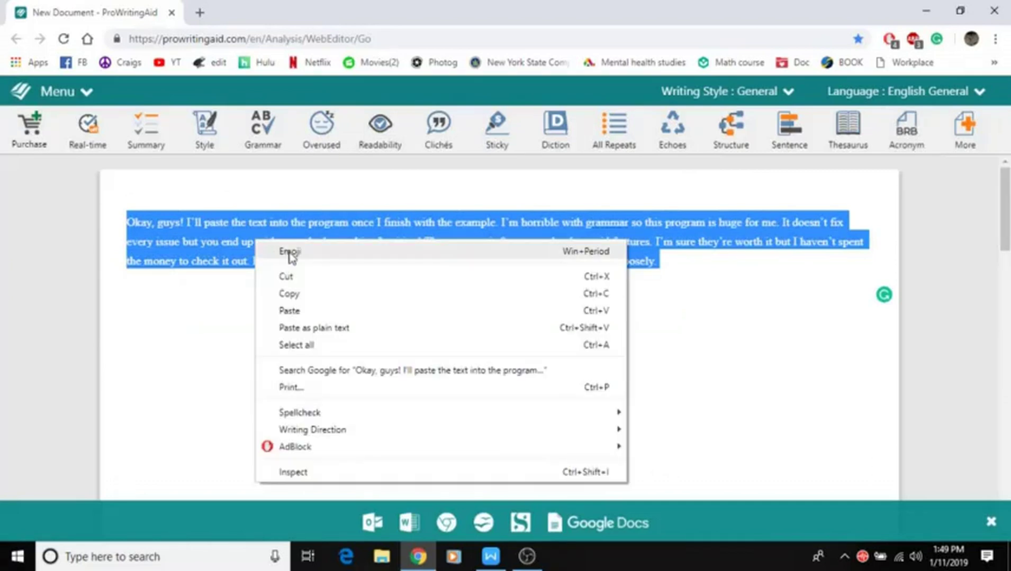
{"action": "left_click", "coordinate": [324, 316]}
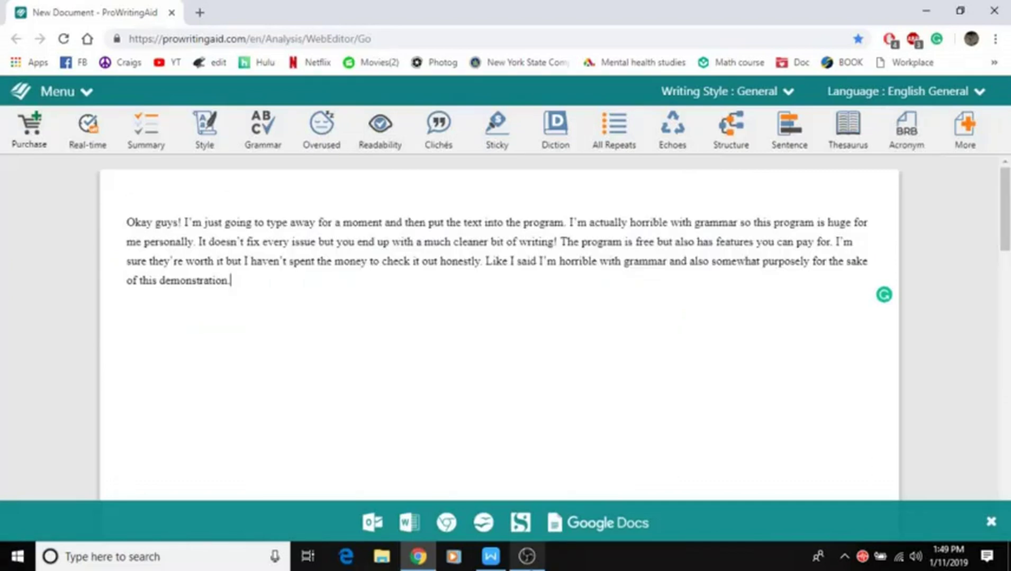
Switch to WPS Writer, cut the whole paragraph, and paste the text back into the empty document
{"action": "left_click", "coordinate": [494, 562]}
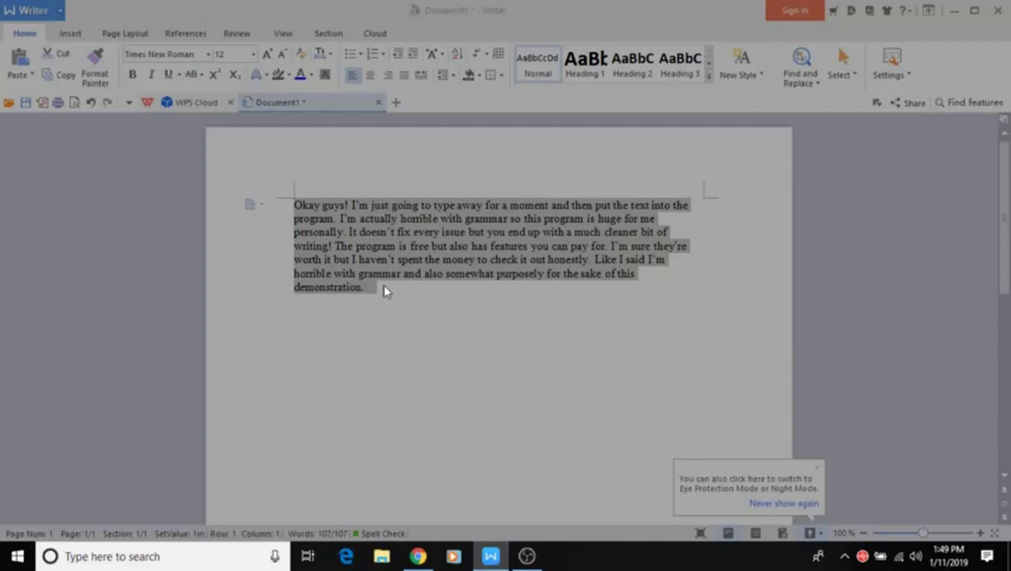
{"action": "key", "text": "ctrl+x"}
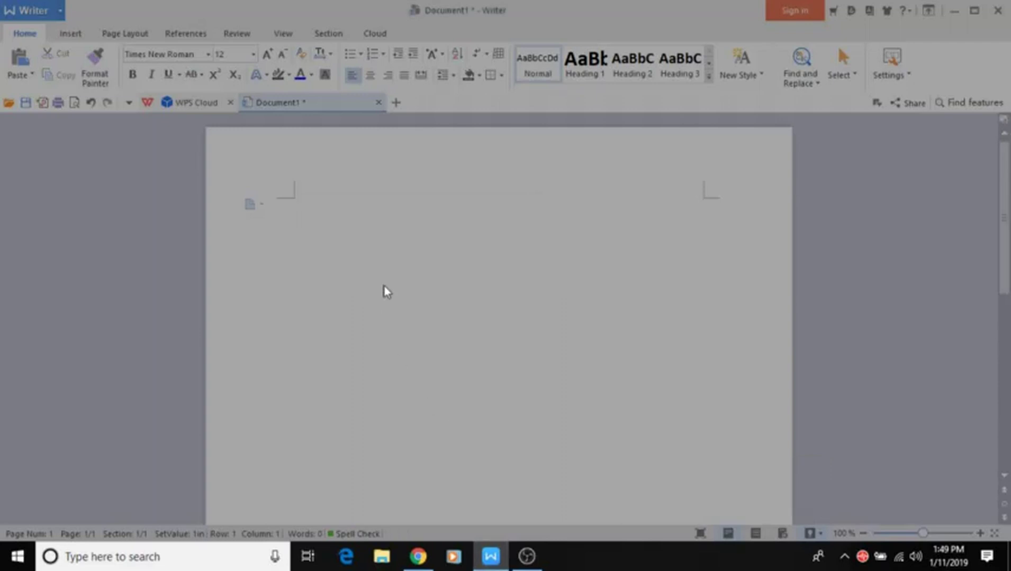
{"action": "right_click", "coordinate": [322, 213]}
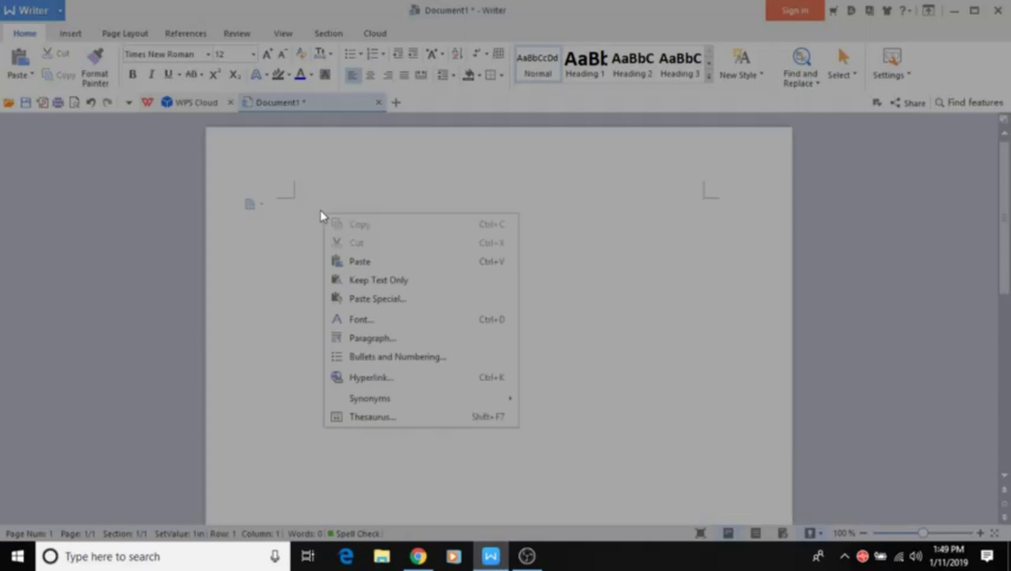
{"action": "left_click", "coordinate": [363, 263]}
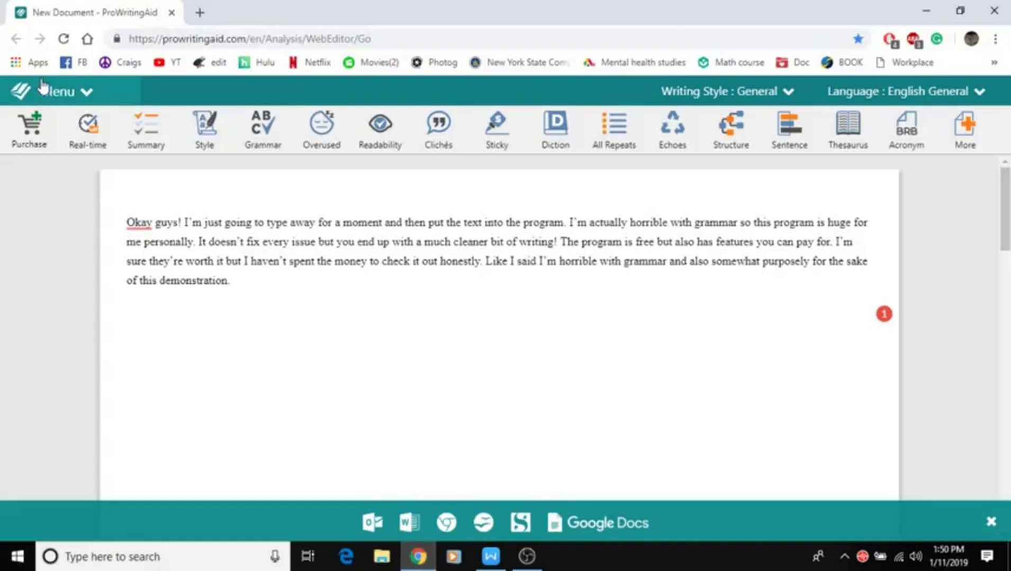
{"action": "left_click", "coordinate": [45, 90]}
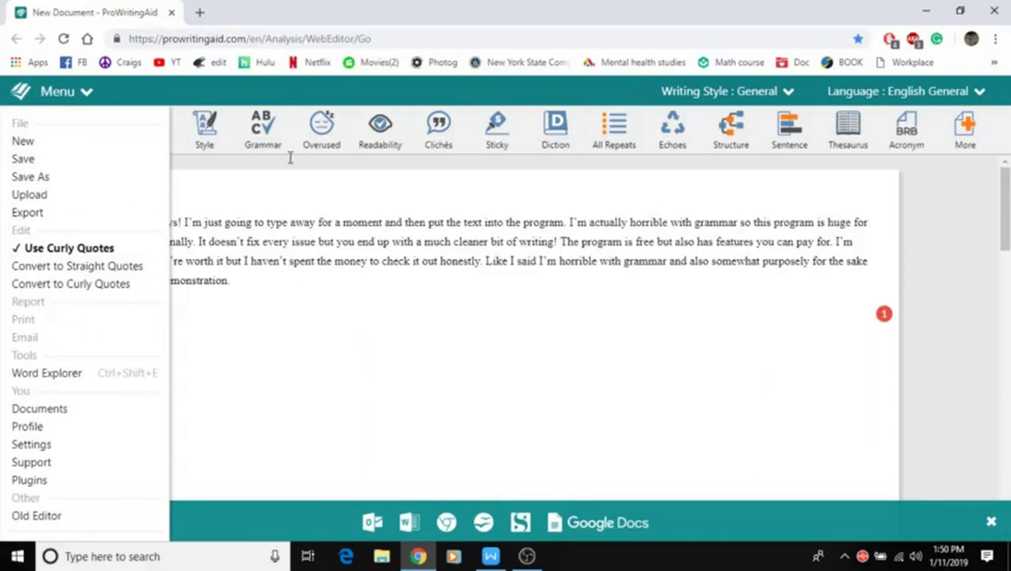
{"action": "left_click", "coordinate": [950, 329]}
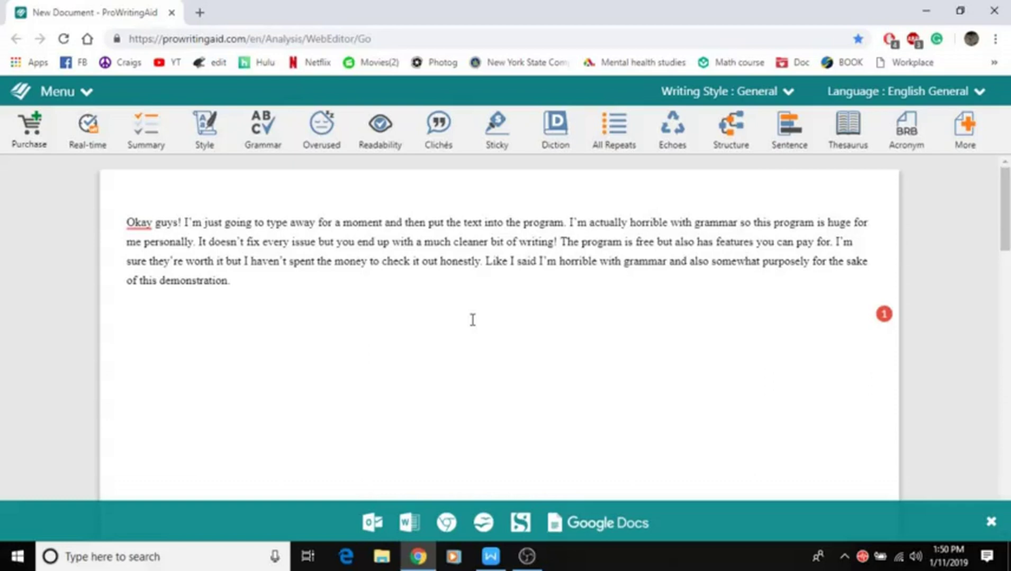
{"action": "key", "text": "alt+Tab"}
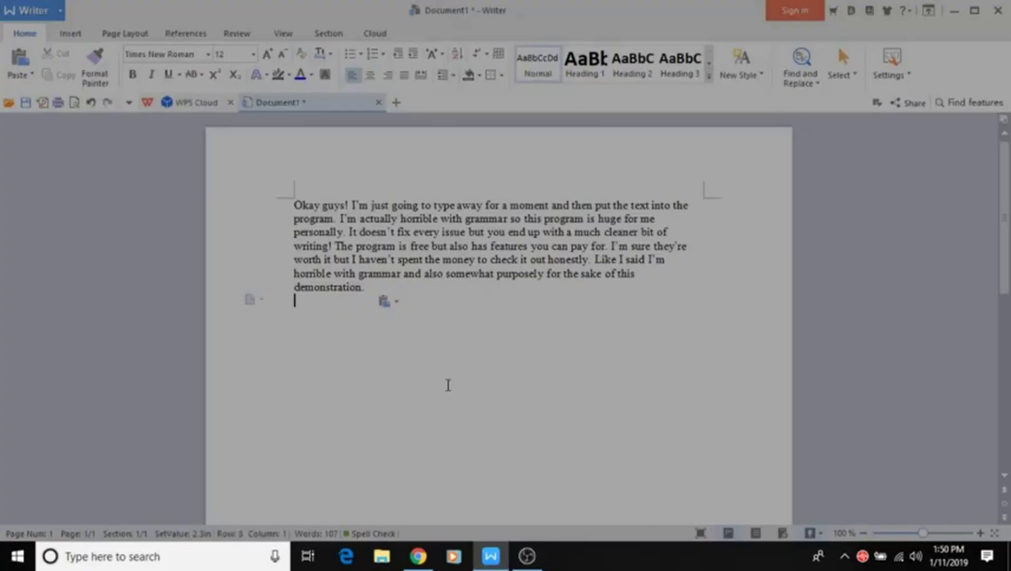
{"action": "left_click", "coordinate": [419, 561]}
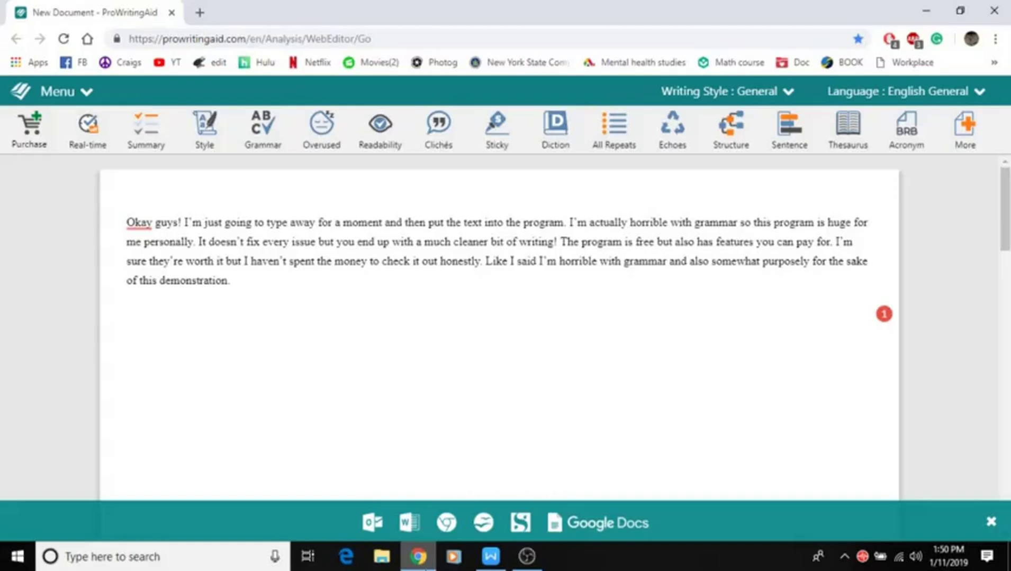